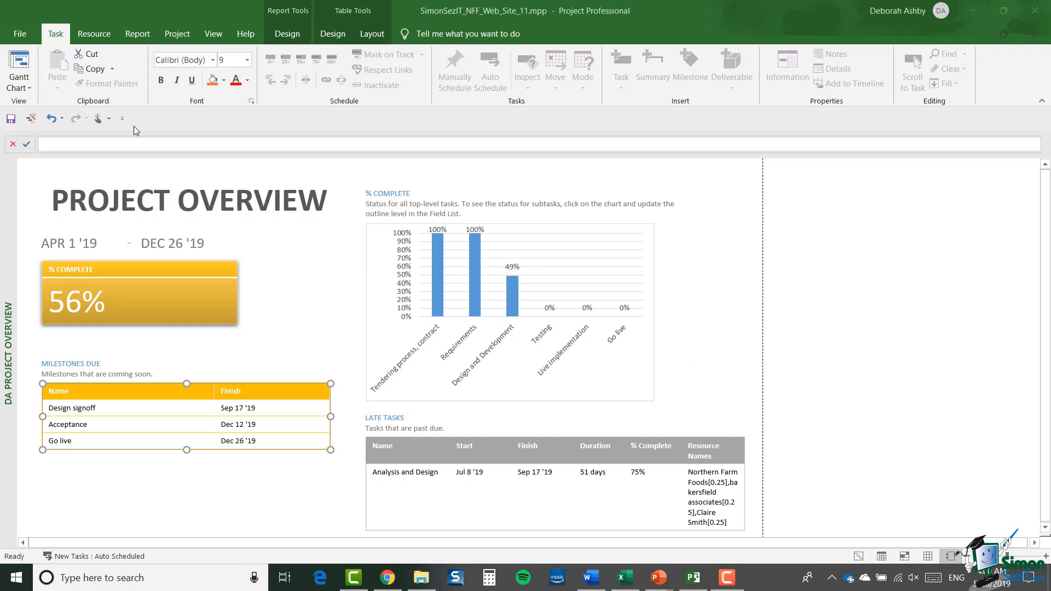
{"action": "left_click", "coordinate": [859, 557]}
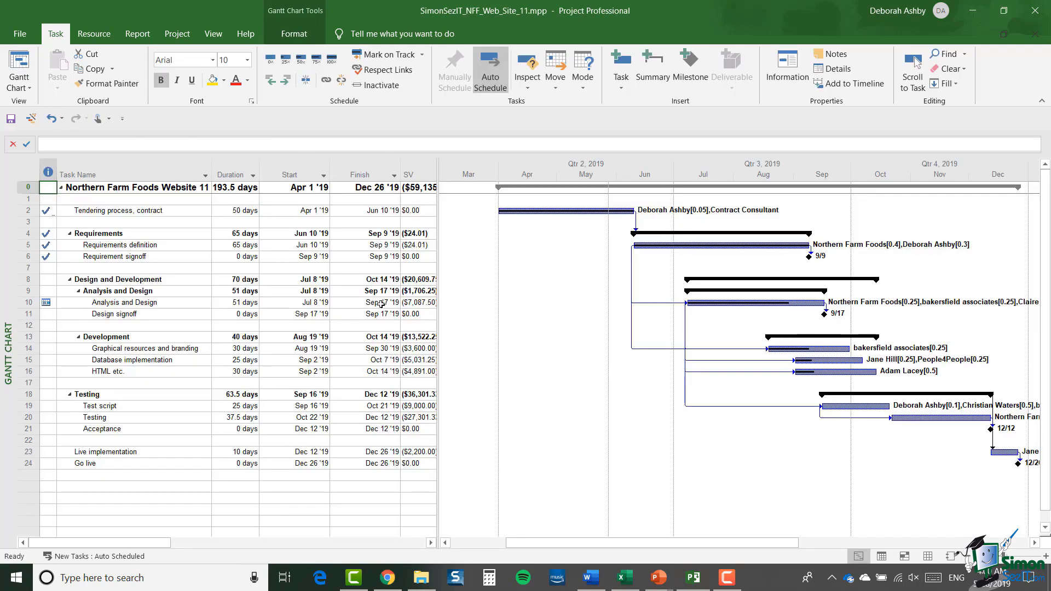
{"action": "left_click", "coordinate": [214, 35]}
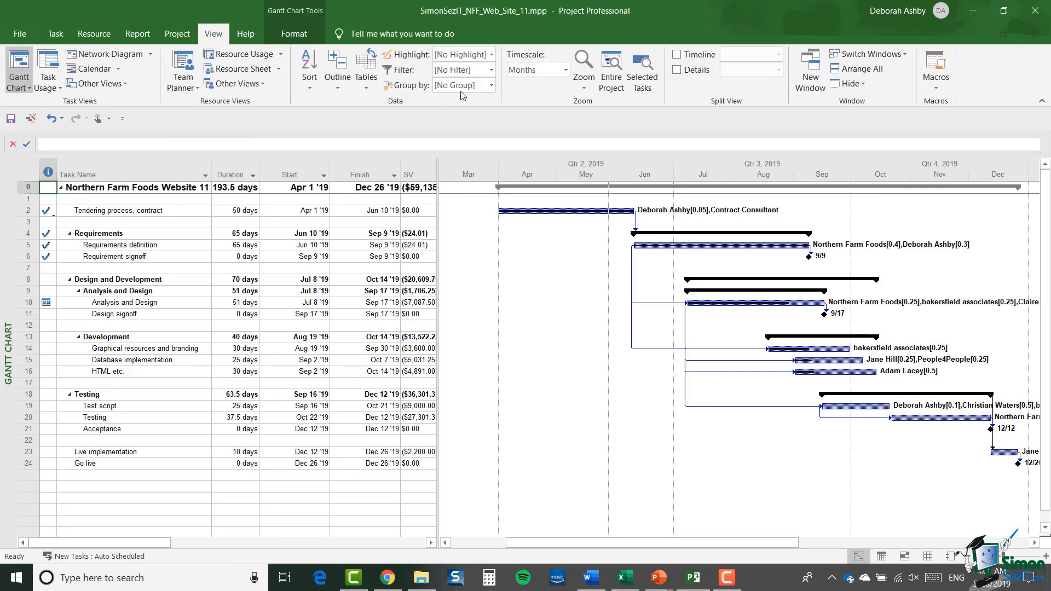
{"action": "left_click", "coordinate": [491, 70]}
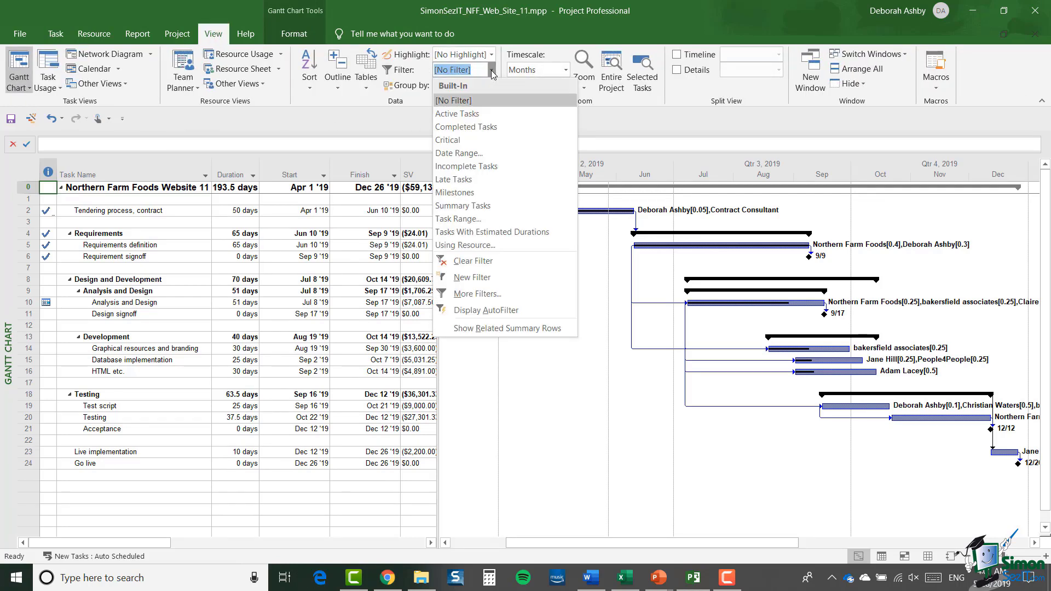
{"action": "left_click", "coordinate": [488, 294]}
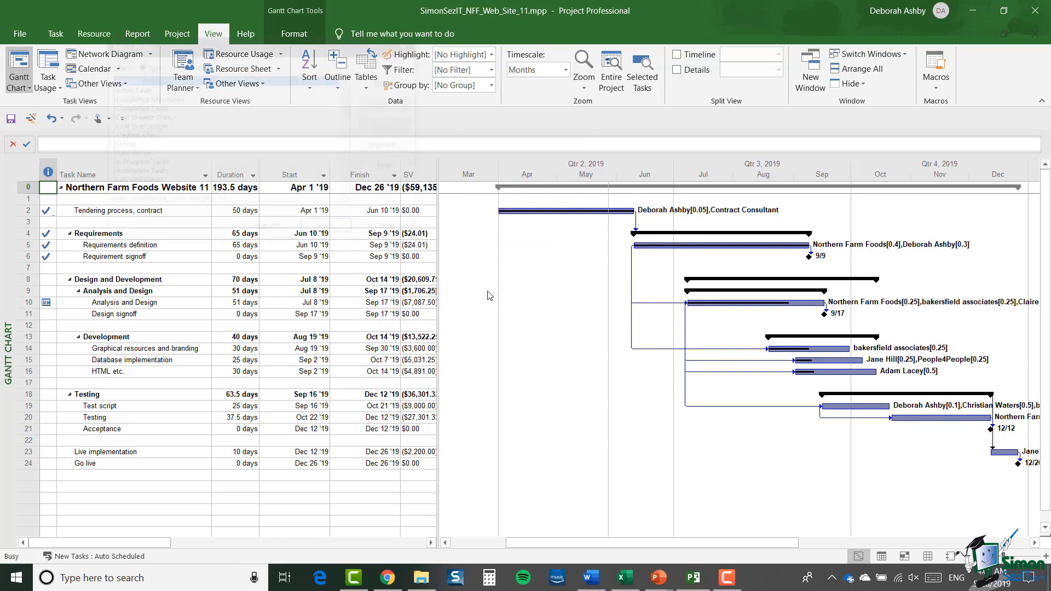
{"action": "left_click_drag", "start_coordinate": [349, 107], "coordinate": [345, 189]}
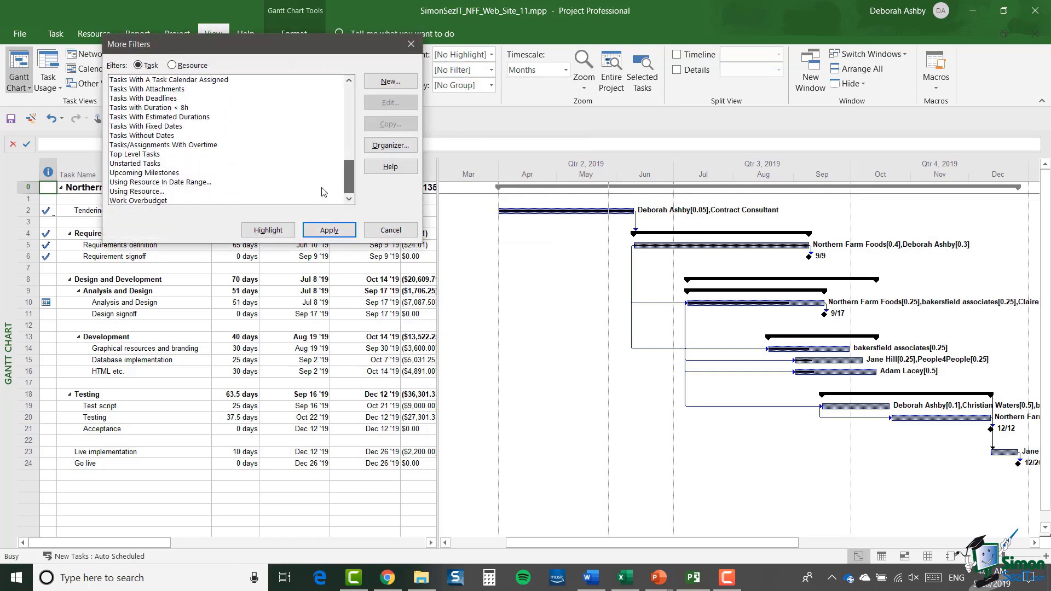
{"action": "left_click", "coordinate": [176, 173]}
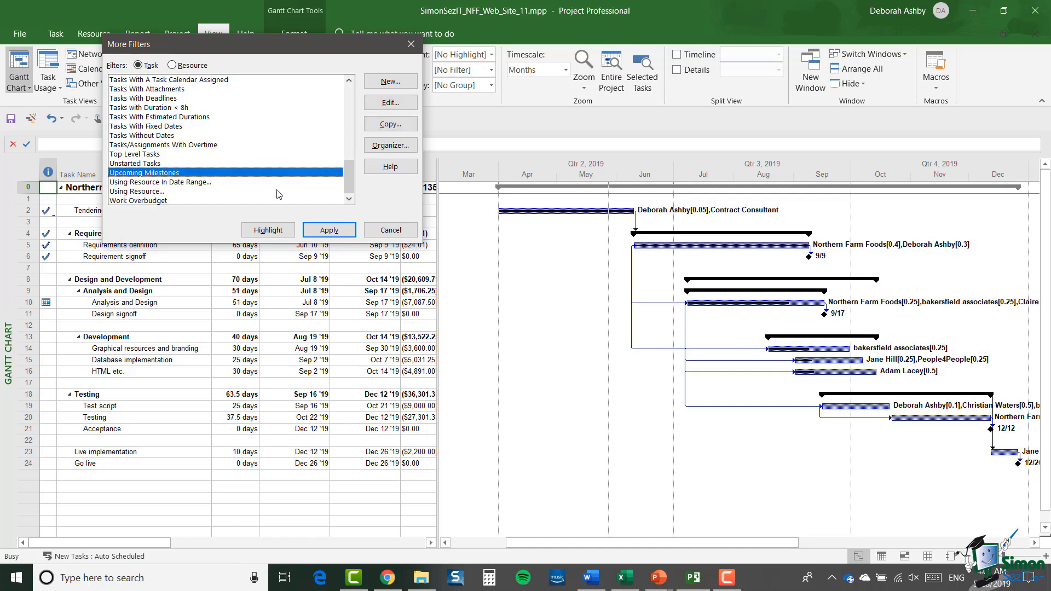
{"action": "left_click", "coordinate": [404, 106]}
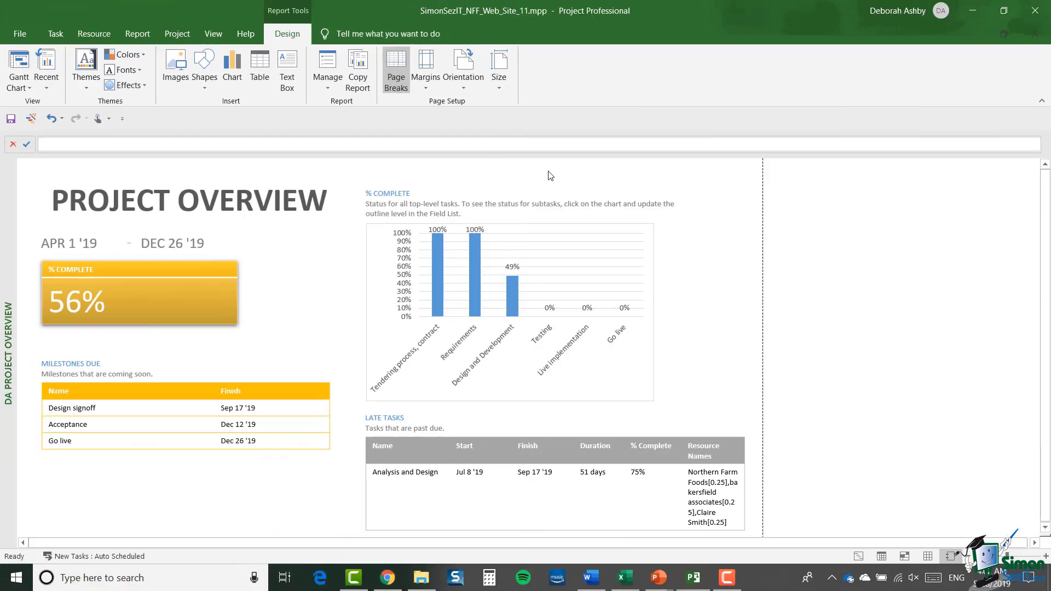
Step: Select the Late Tasks table and scroll its Field List to show its selected fields
{"action": "left_click", "coordinate": [542, 490]}
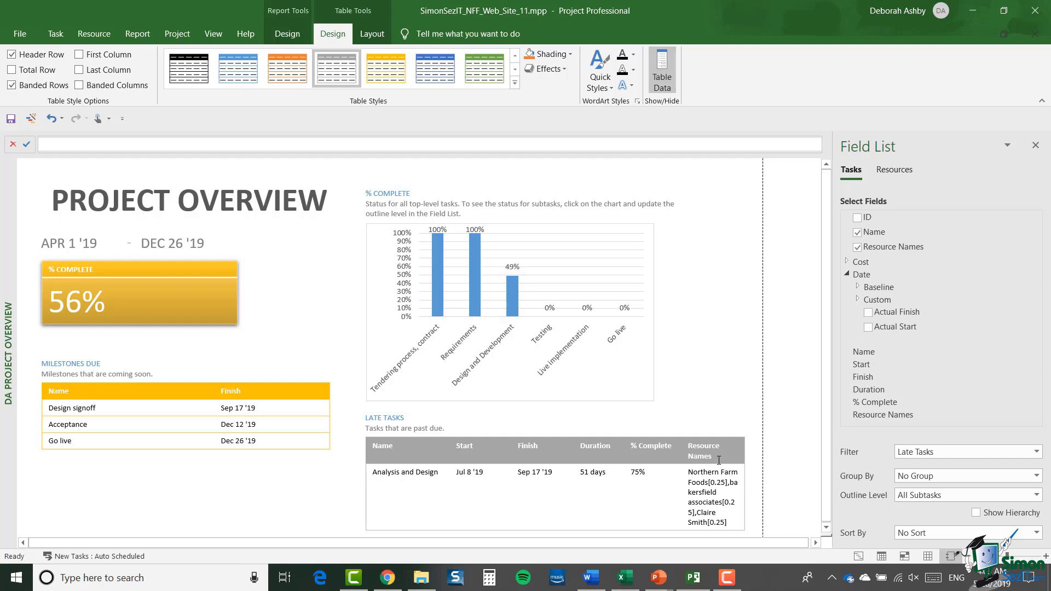
{"action": "mouse_move", "coordinate": [1022, 290]}
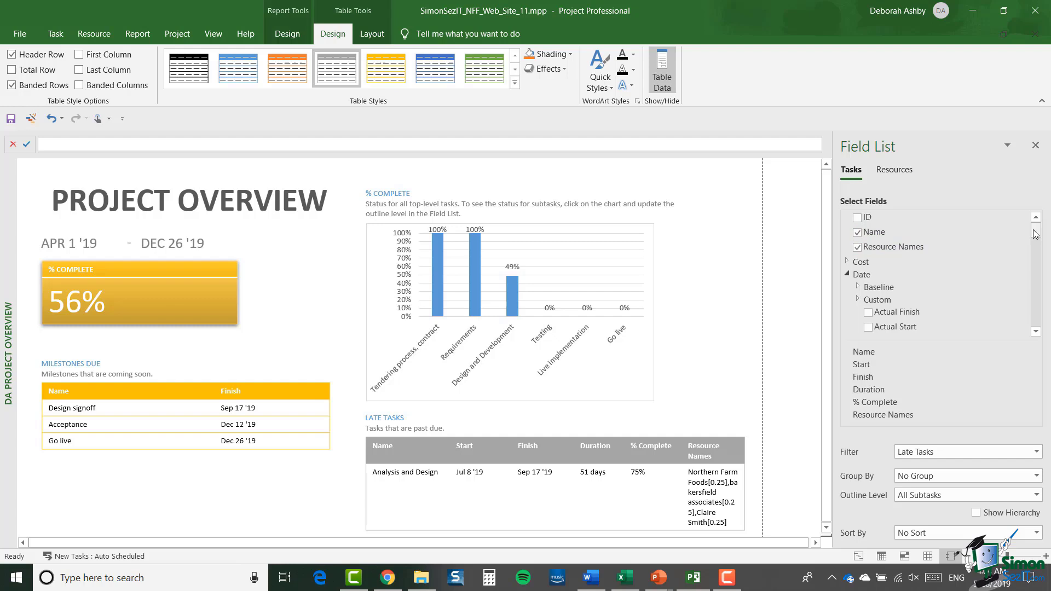
{"action": "mouse_move", "coordinate": [1035, 234]}
{"action": "left_mouse_down"}
{"action": "mouse_move", "coordinate": [1036, 267]}
{"action": "mouse_move", "coordinate": [1035, 227]}
{"action": "left_mouse_up"}
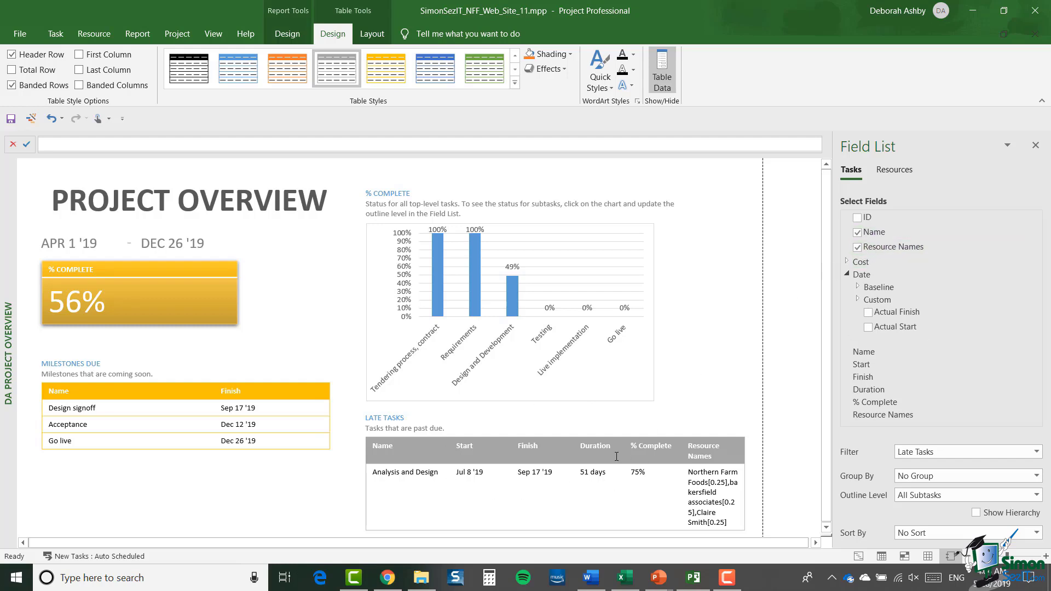
{"action": "left_click", "coordinate": [858, 248]}
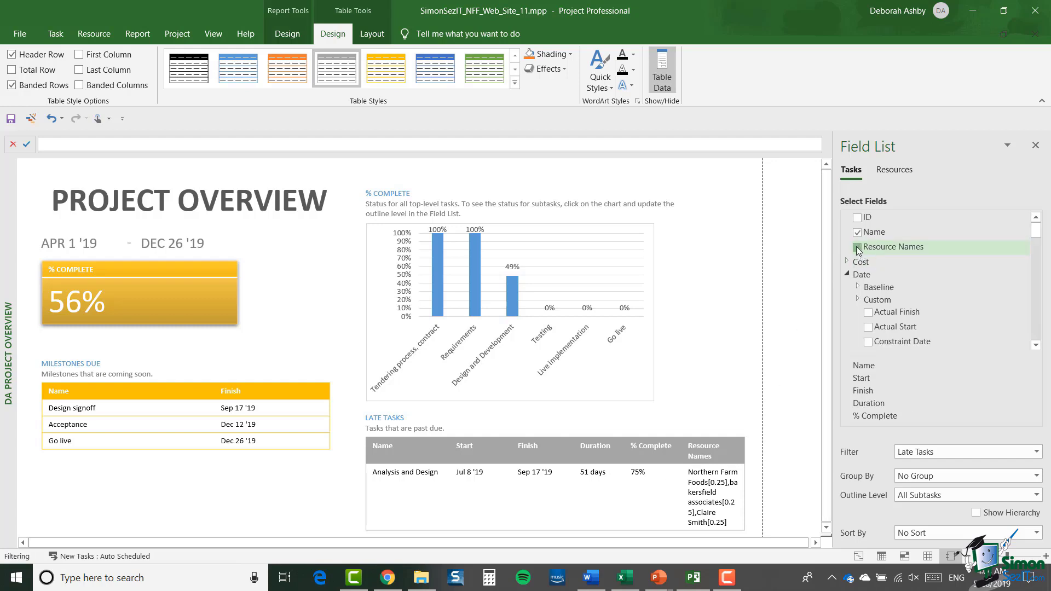
{"action": "left_click", "coordinate": [654, 438]}
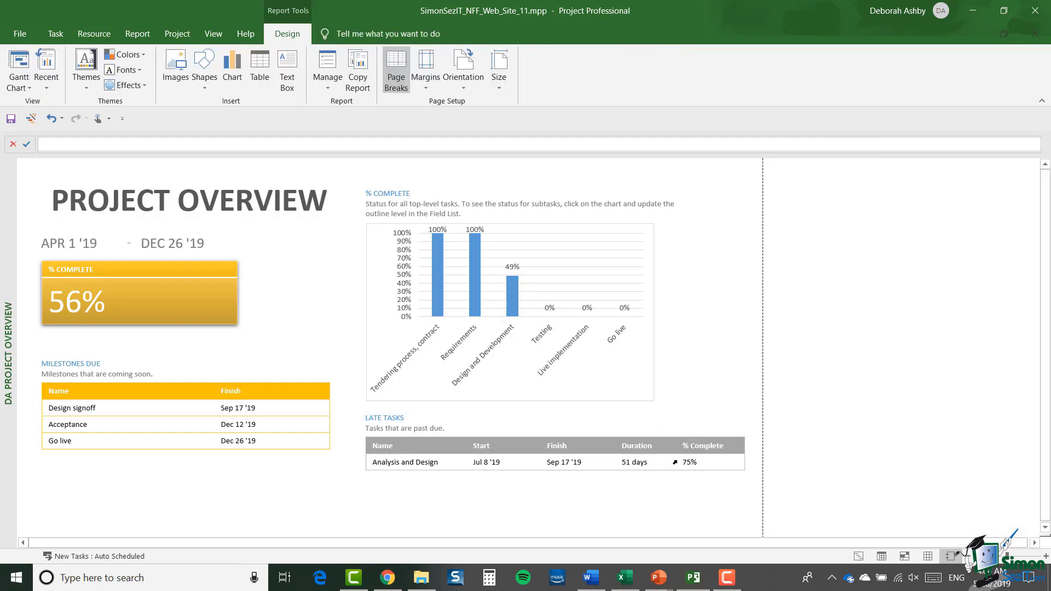
{"action": "left_click", "coordinate": [670, 457]}
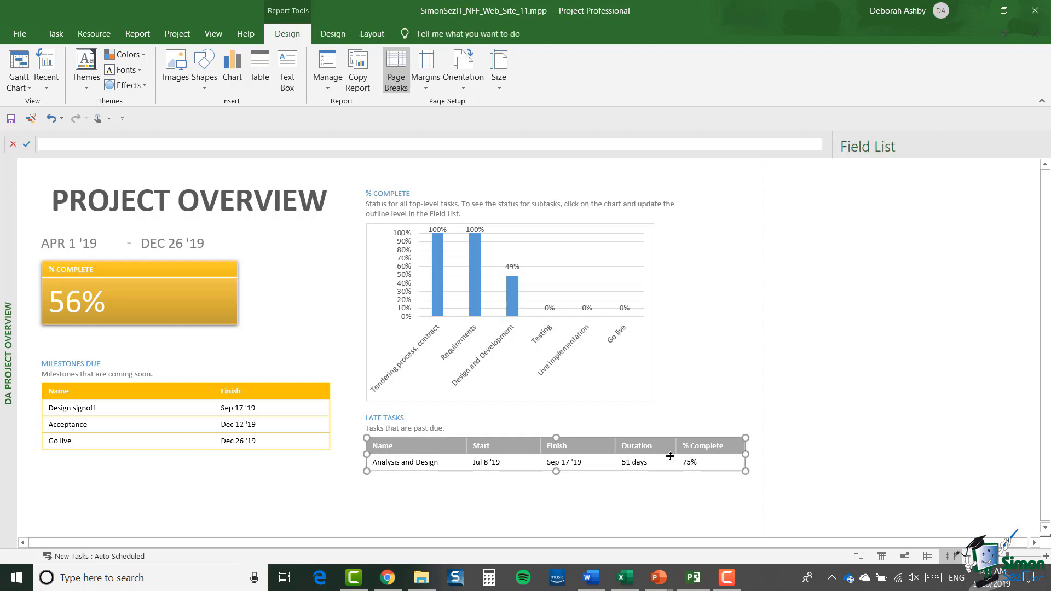
{"action": "left_click", "coordinate": [857, 247]}
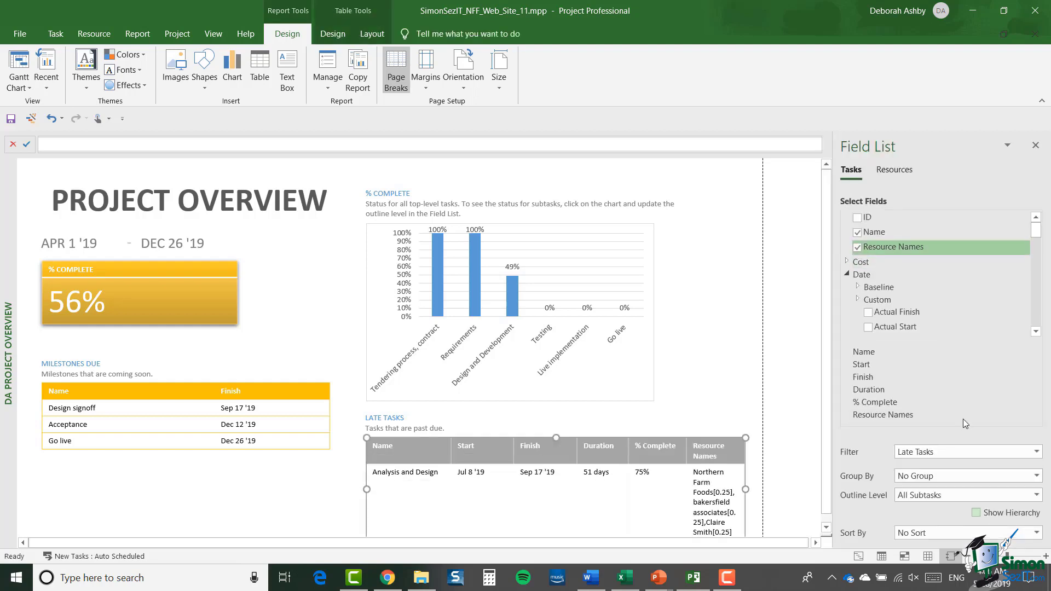
Step: Reorder the Late Tasks columns to Name, Start, Finish, Duration, % Complete, Resource Names
{"action": "left_click", "coordinate": [870, 391]}
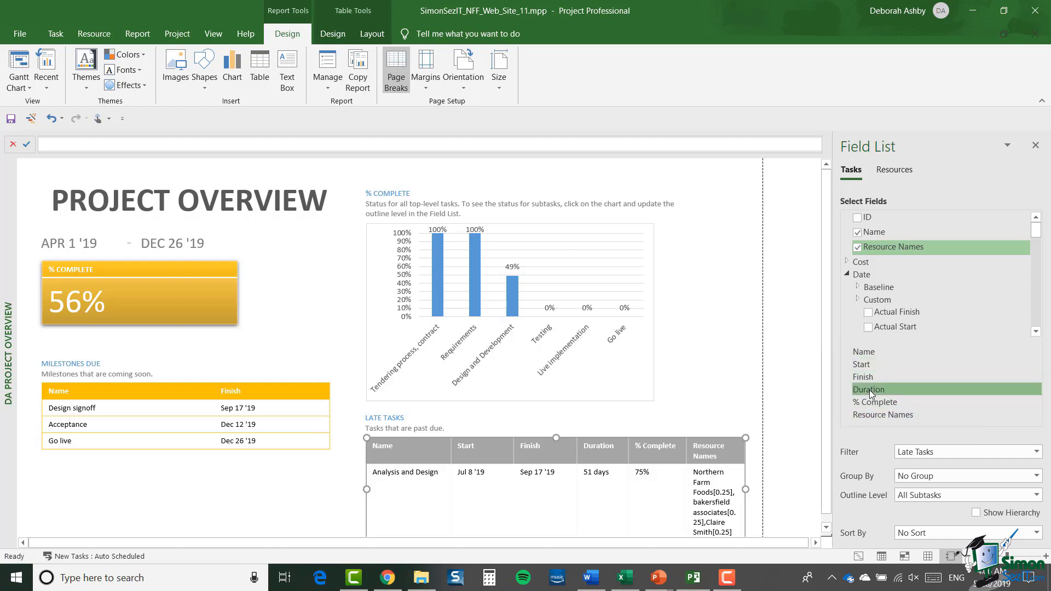
{"action": "left_click_drag", "start_coordinate": [870, 393], "coordinate": [870, 363]}
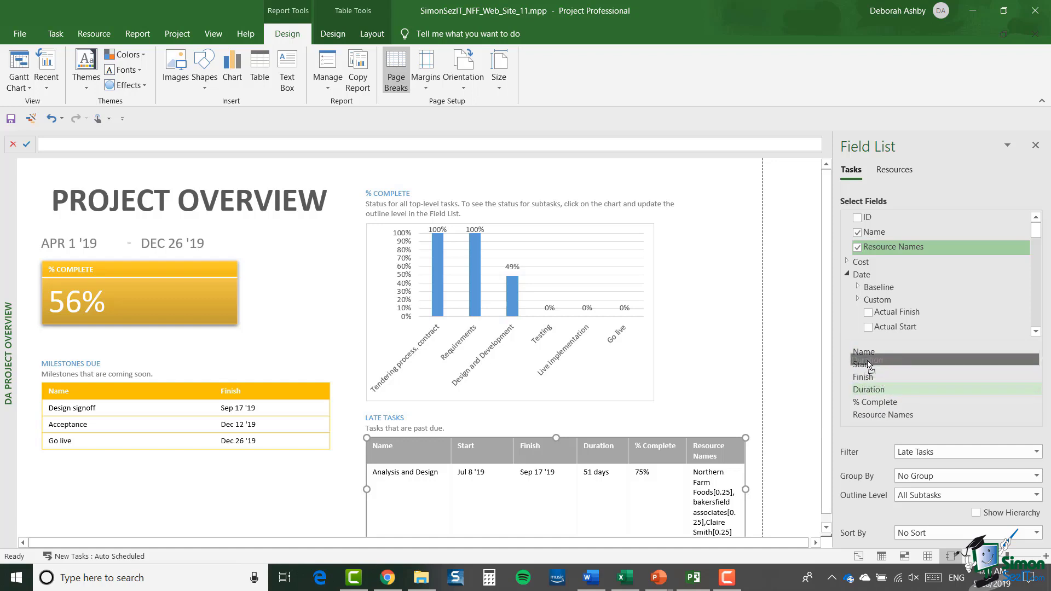
{"action": "left_click_drag", "start_coordinate": [869, 364], "coordinate": [870, 364]}
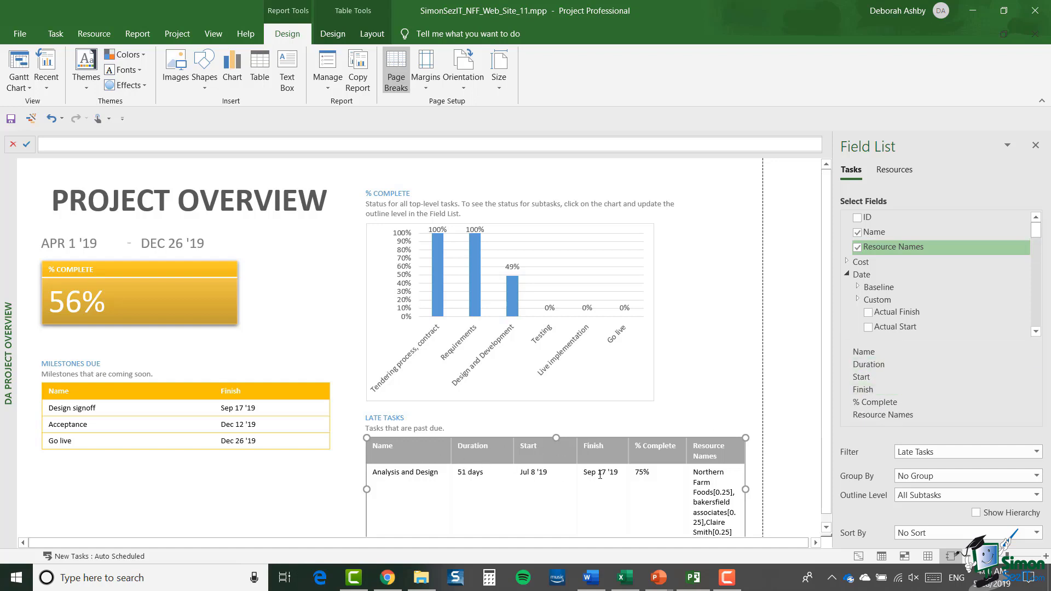
{"action": "right_click", "coordinate": [875, 365]}
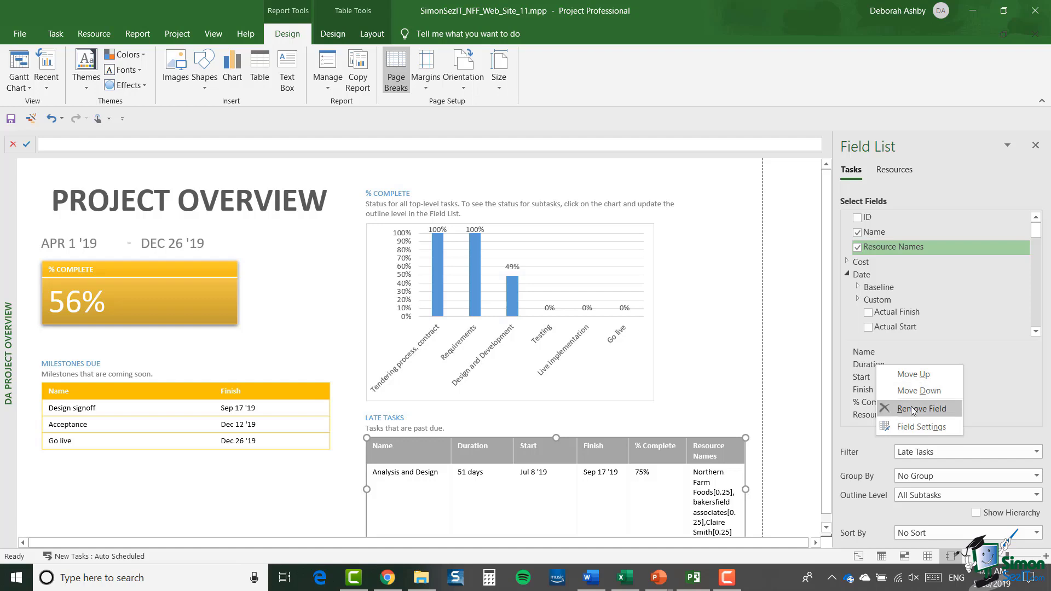
{"action": "left_click", "coordinate": [1001, 387]}
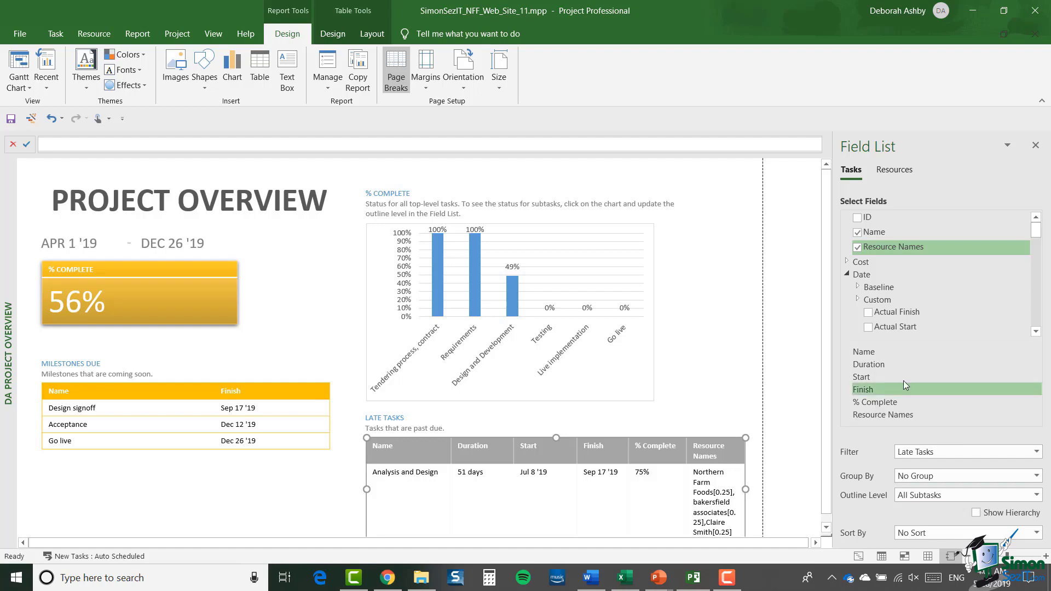
{"action": "left_click_drag", "start_coordinate": [866, 364], "coordinate": [868, 399]}
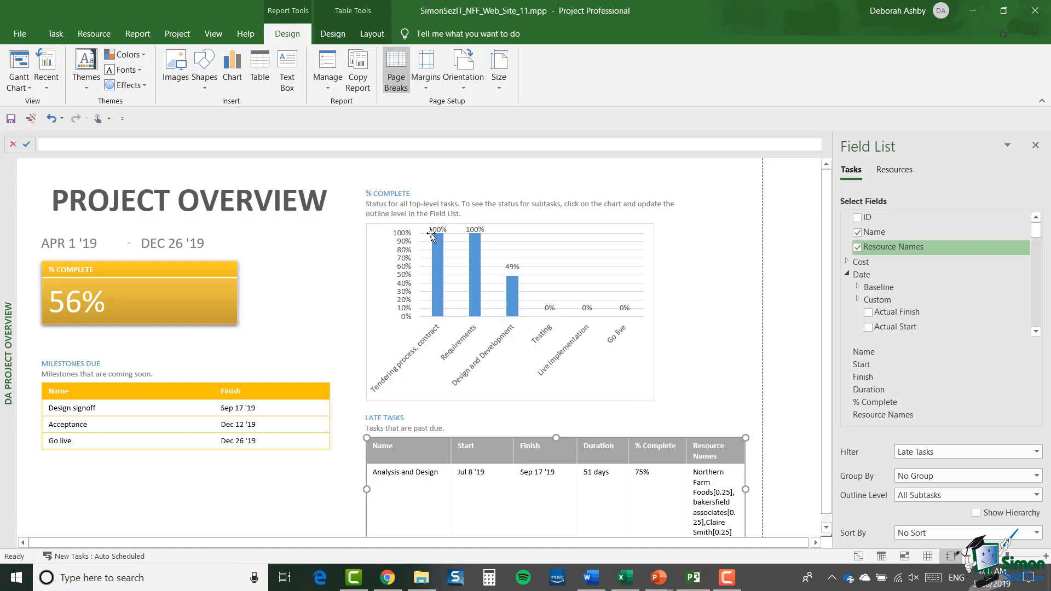
Step: Add % Work Complete (43%) to the summary tile beside % Complete (56%)
{"action": "left_click", "coordinate": [149, 296]}
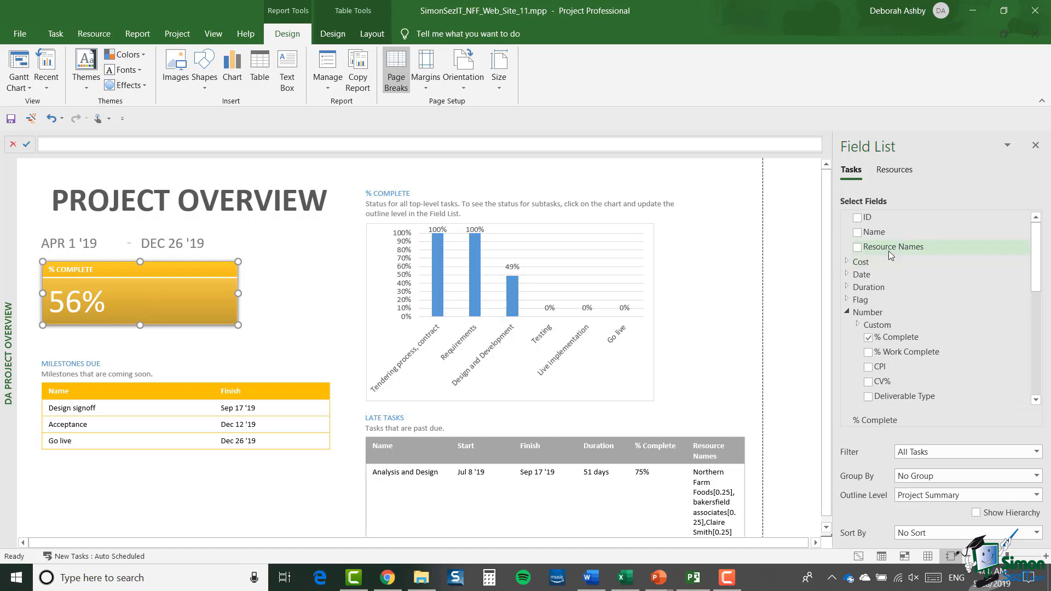
{"action": "left_click_drag", "start_coordinate": [1036, 239], "coordinate": [1035, 263]}
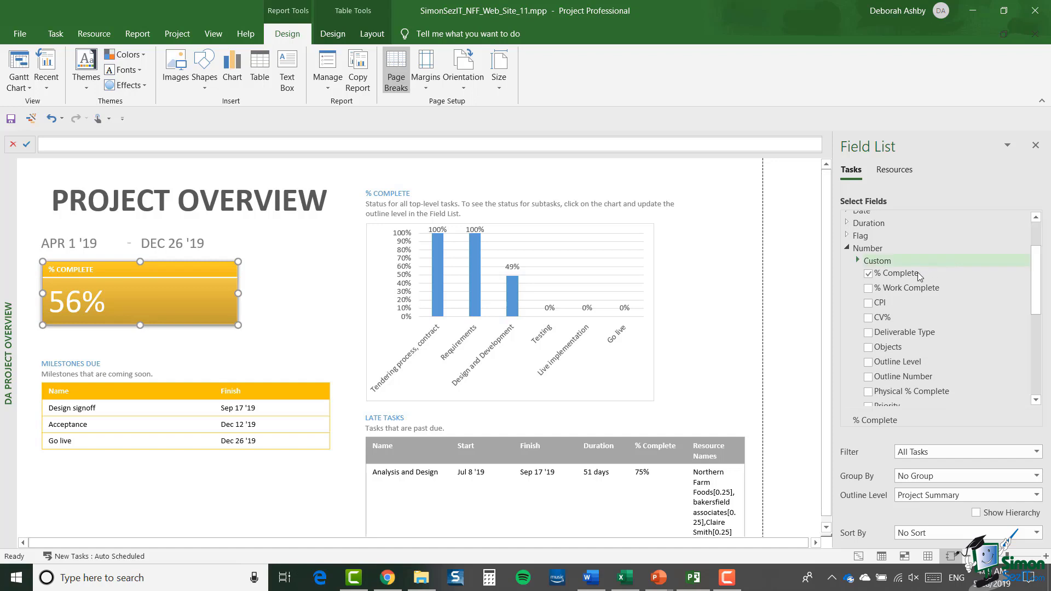
{"action": "left_click", "coordinate": [868, 289]}
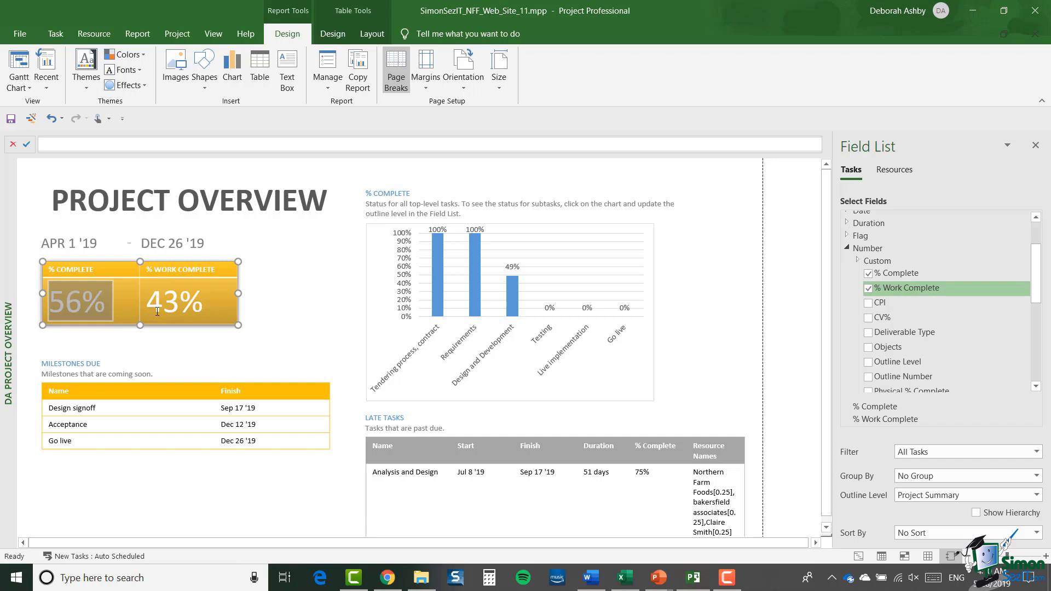
{"action": "left_click", "coordinate": [596, 515]}
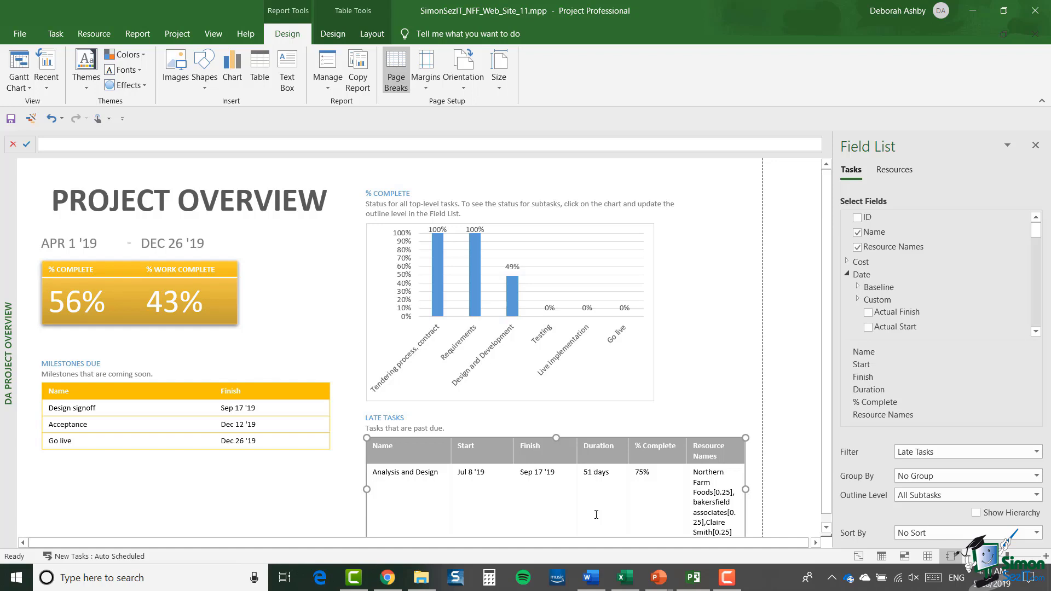
Step: Bring up Table Tools Layout options and select the Late Tasks table's % Complete header cell
{"action": "left_click", "coordinate": [376, 36]}
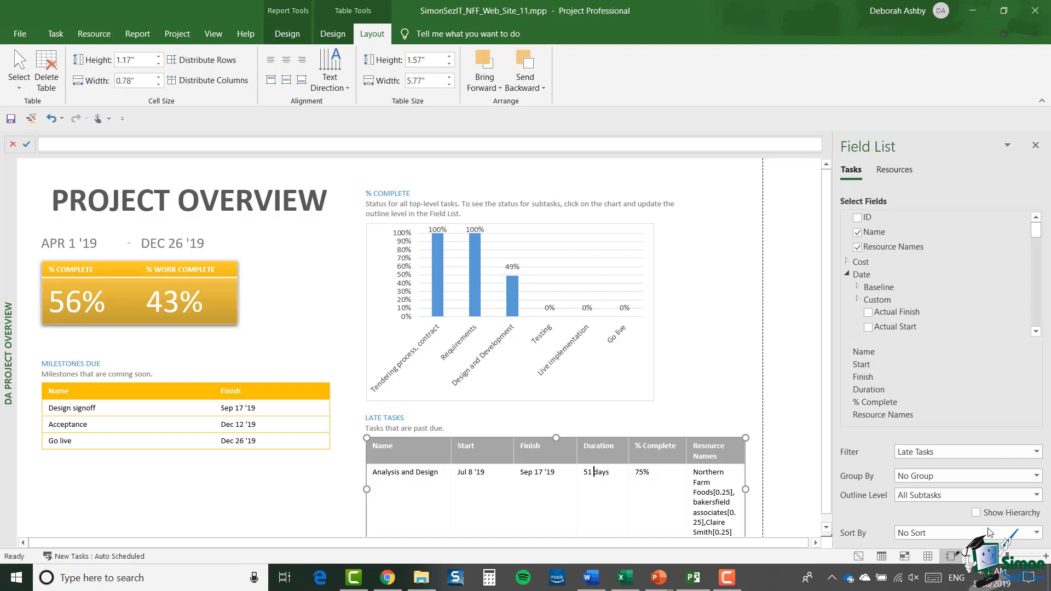
{"action": "scroll", "coordinate": [704, 433], "scroll_direction": "down", "scroll_amount": 1}
{"action": "scroll", "coordinate": [704, 433], "scroll_direction": "down", "scroll_amount": 1}
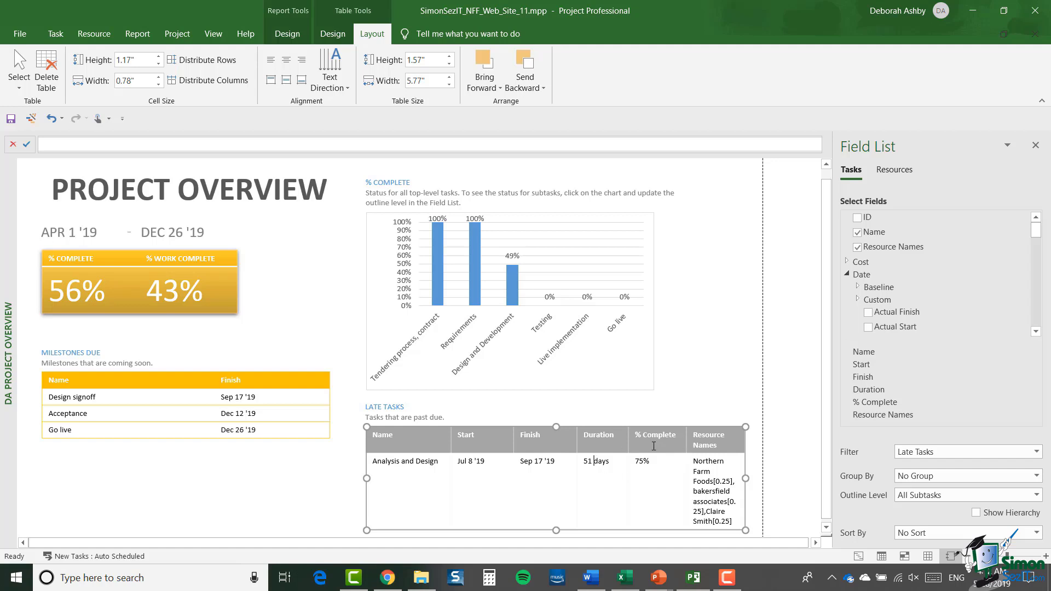
{"action": "left_click", "coordinate": [652, 437]}
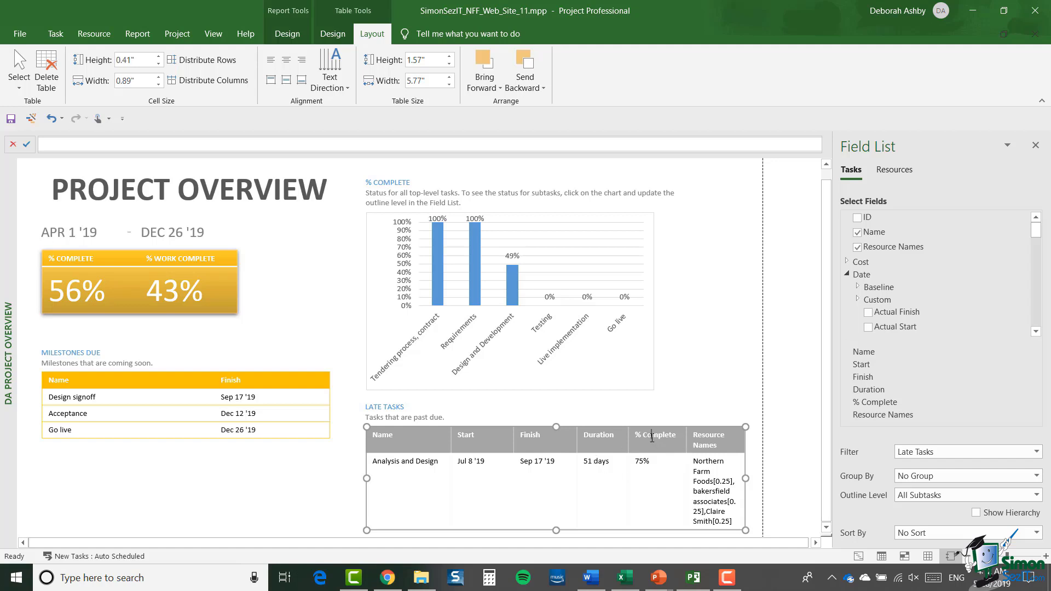
Step: Reduce the % Complete column width so the cells measure 0.56 by 0.7 inches
{"action": "left_click", "coordinate": [159, 85]}
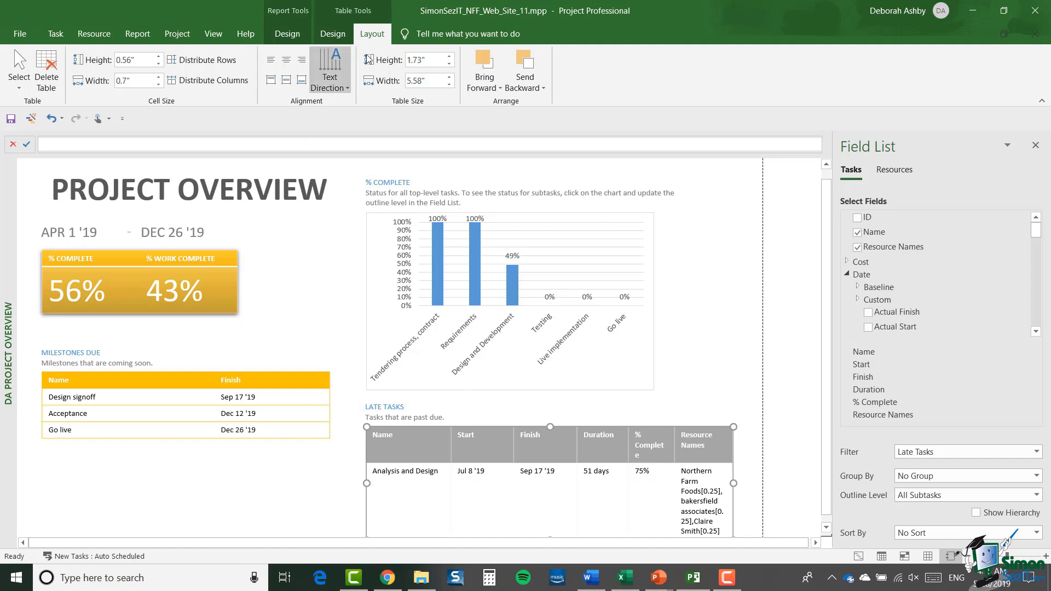
Step: Rotate the % Complete heading 270° and raise the header row height to 0.7 inches
{"action": "left_click", "coordinate": [342, 86]}
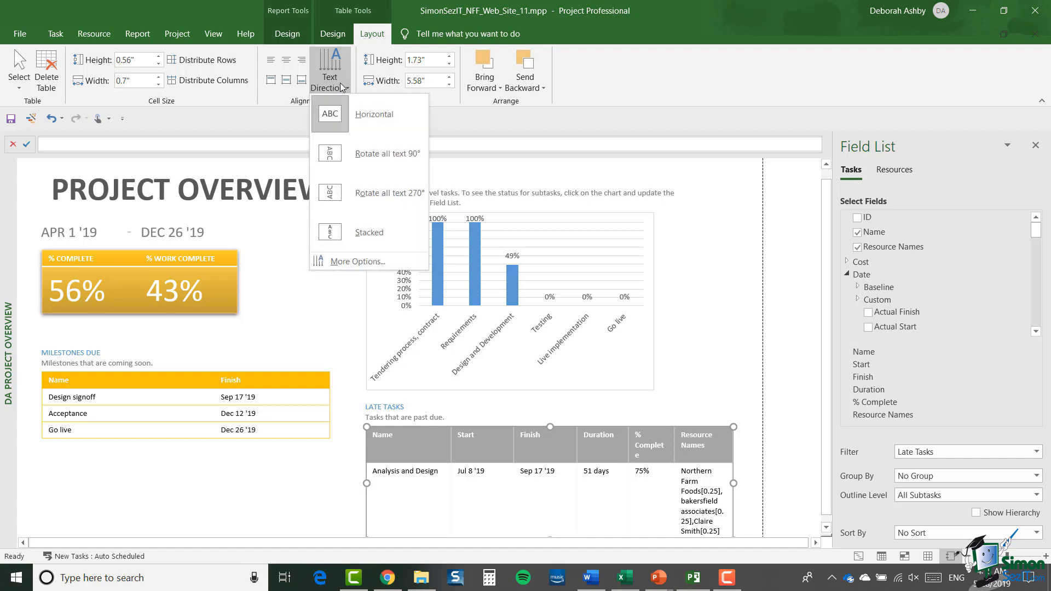
{"action": "left_click", "coordinate": [363, 198]}
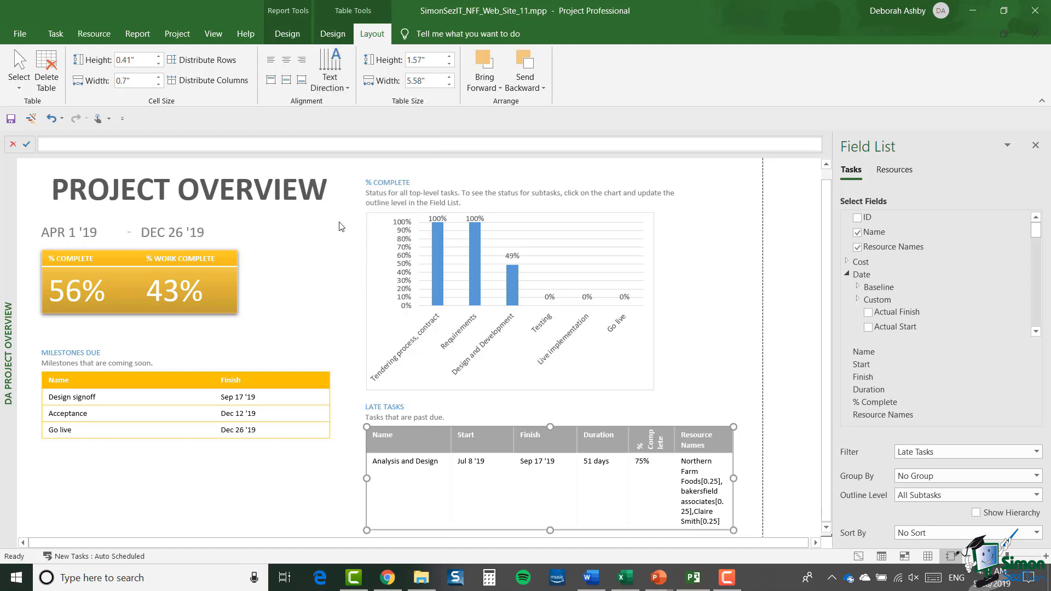
{"action": "left_click", "coordinate": [159, 57]}
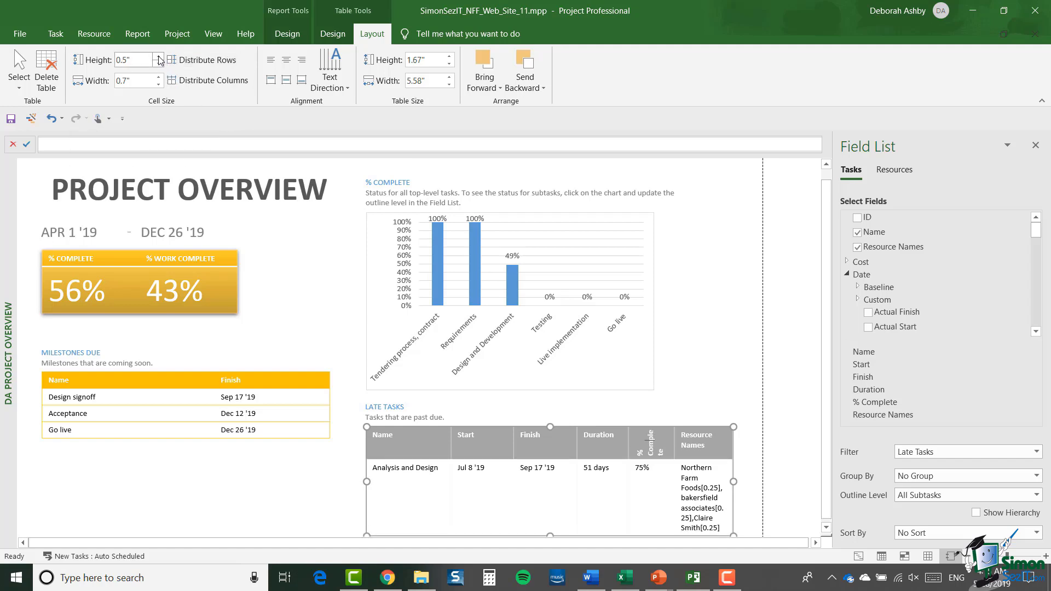
{"action": "left_click", "coordinate": [159, 57]}
{"action": "left_click", "coordinate": [159, 57]}
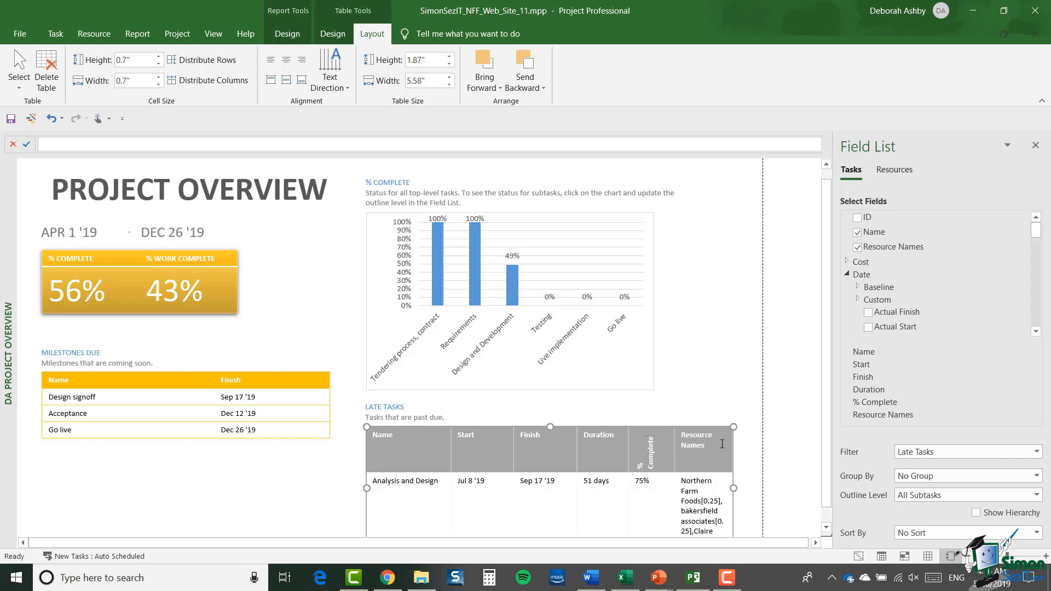
{"action": "scroll", "coordinate": [691, 470], "scroll_direction": "down", "scroll_amount": 1}
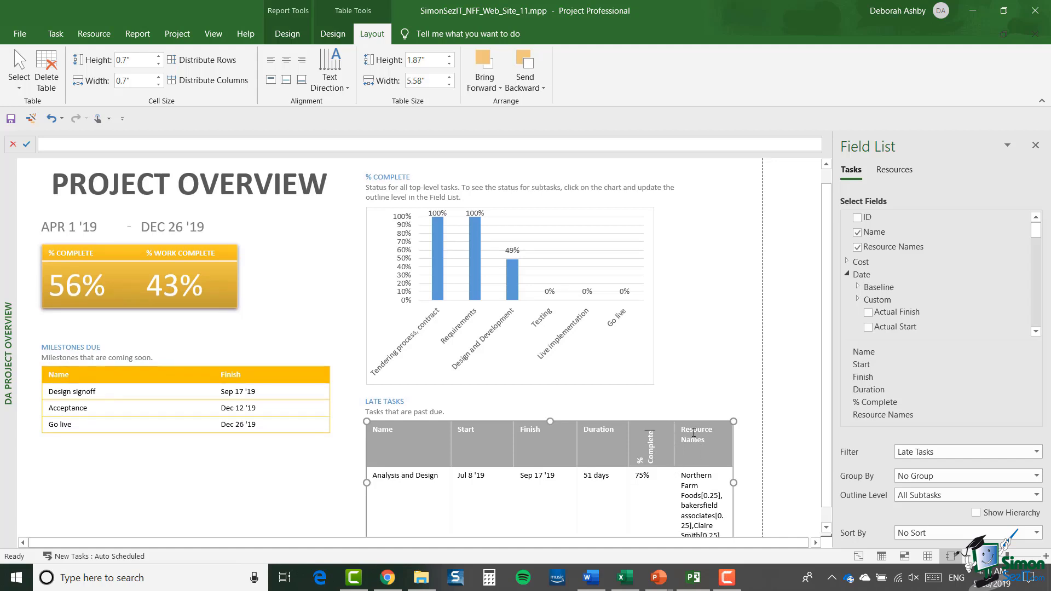
Step: Set the Resource Names column width to 1.2 inches in the Late Tasks table
{"action": "left_click", "coordinate": [692, 432]}
{"action": "left_click", "coordinate": [158, 78]}
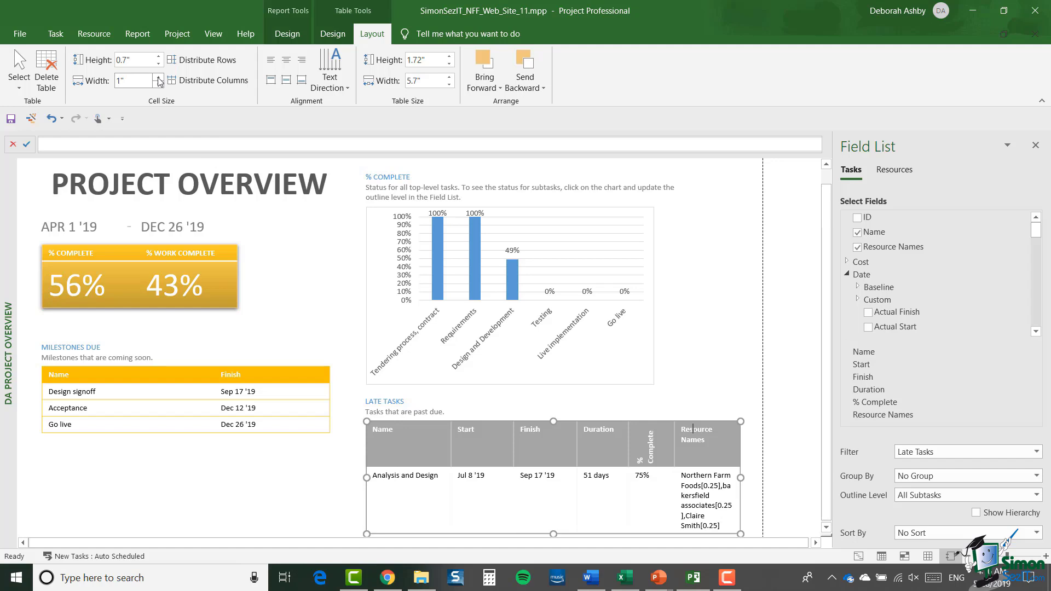
{"action": "left_click", "coordinate": [159, 78]}
{"action": "left_click", "coordinate": [158, 77]}
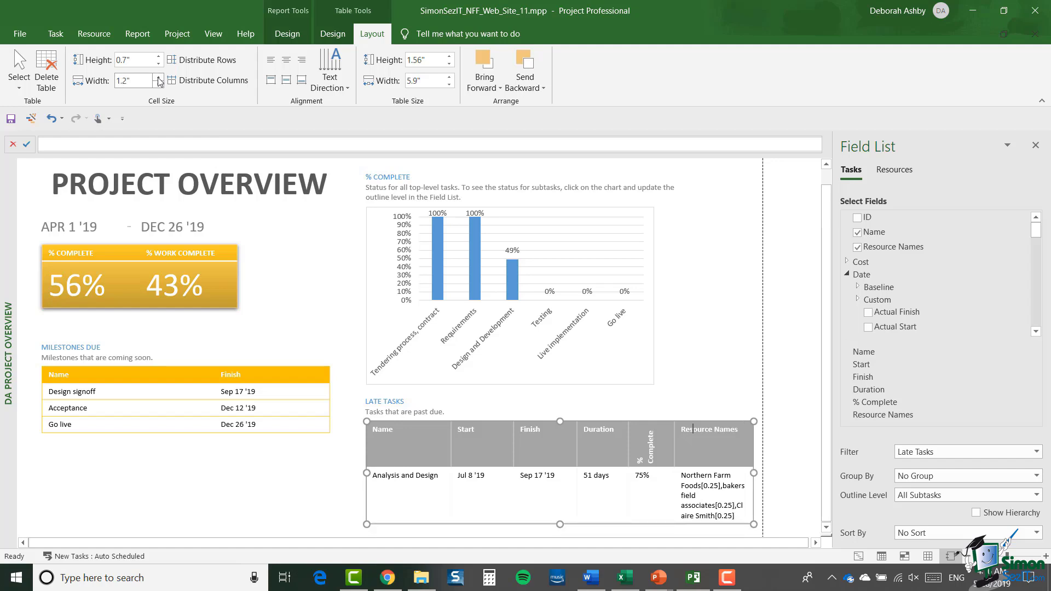
{"action": "left_click", "coordinate": [791, 363]}
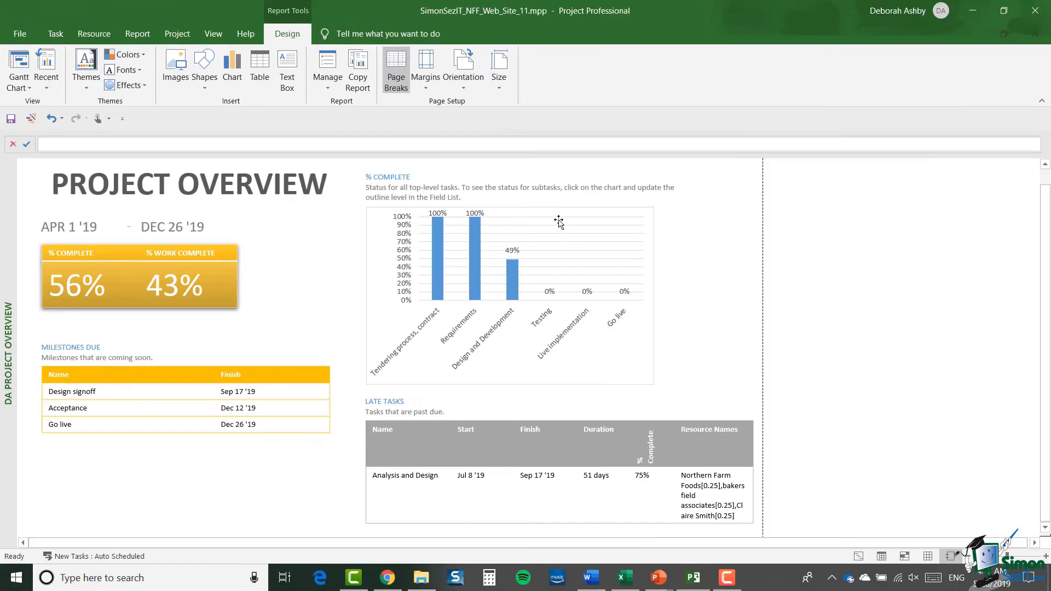
Step: Select the % Complete chart to show its fields for active Level 1 tasks
{"action": "left_click", "coordinate": [559, 222]}
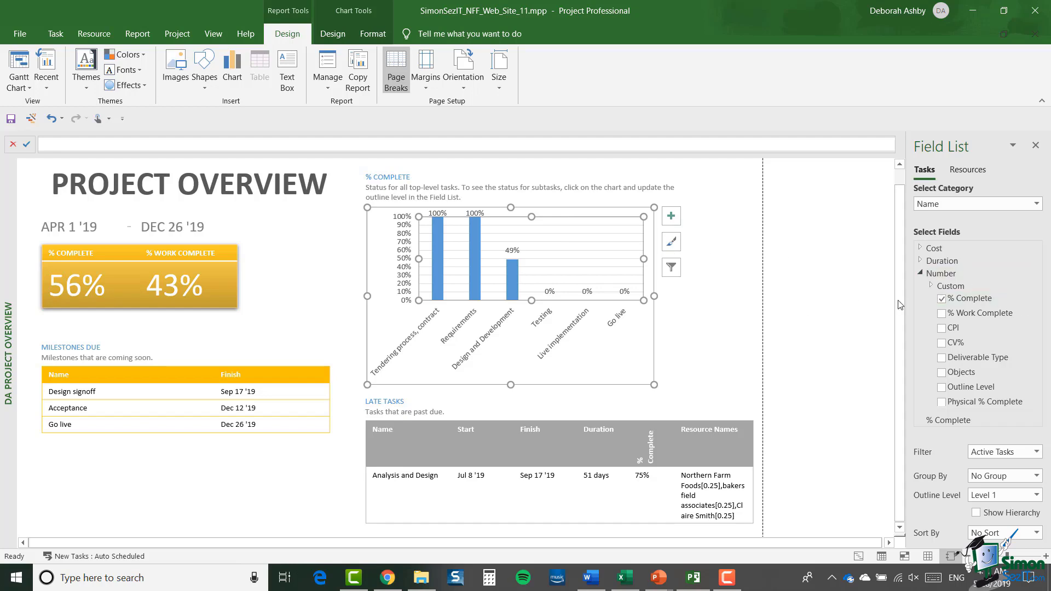
Step: Widen the Field List pane and set the chart category to ID, labelling bars 2, 4, 8, 18, 23, 24
{"action": "left_click_drag", "start_coordinate": [904, 304], "coordinate": [827, 295]}
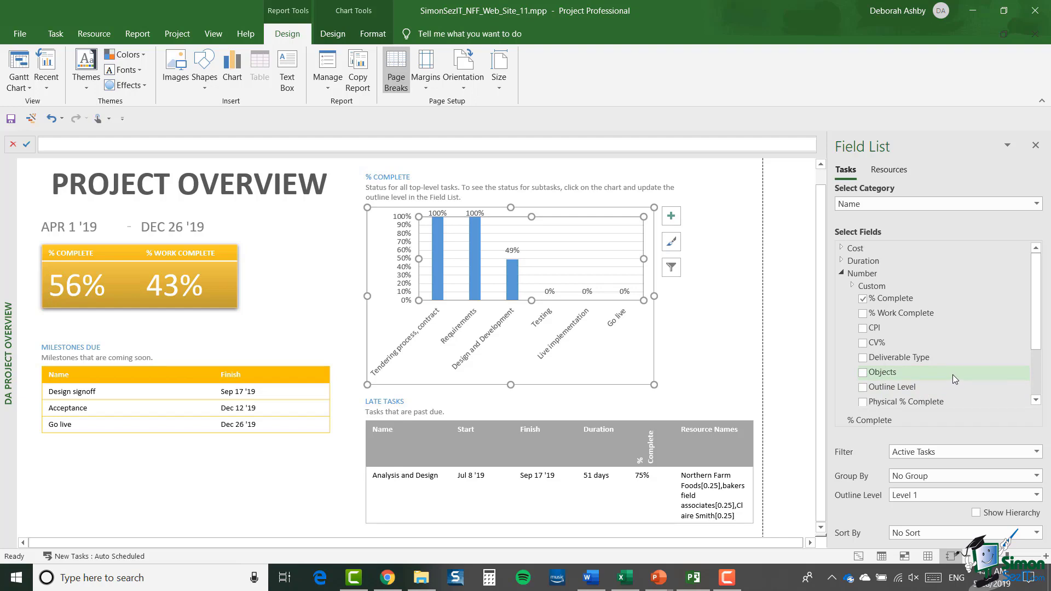
{"action": "left_click", "coordinate": [1037, 204]}
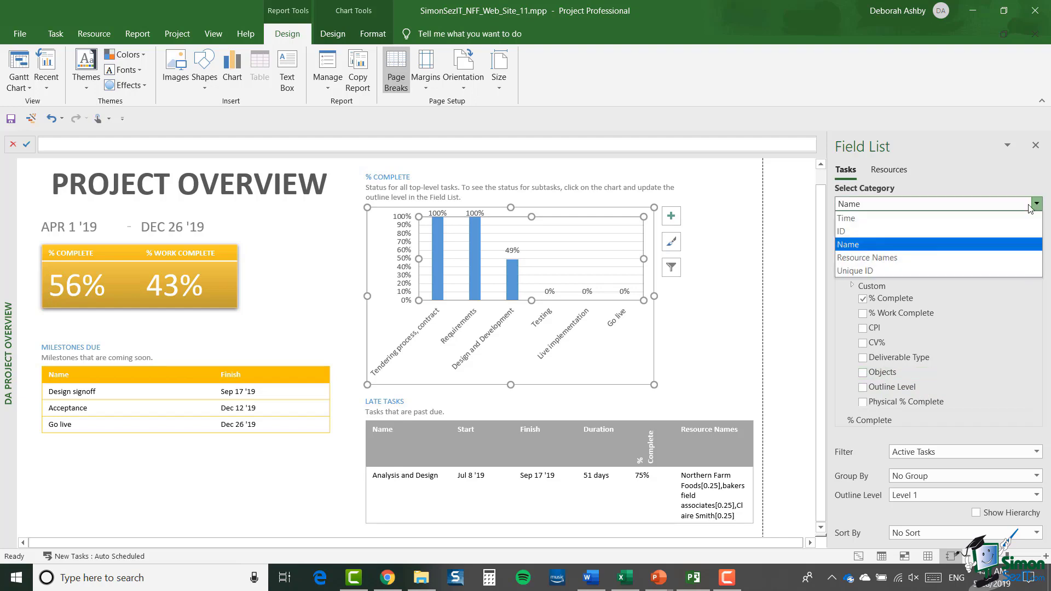
{"action": "left_click", "coordinate": [889, 232]}
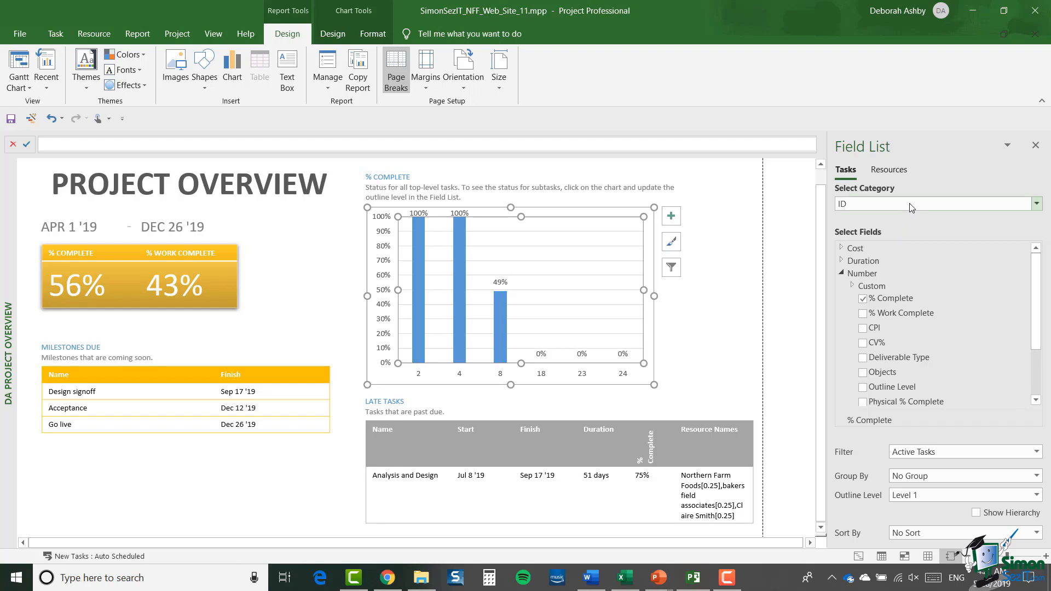
Step: Switch the chart category back to Name and select the % Complete data bars
{"action": "left_click", "coordinate": [911, 205]}
{"action": "left_click", "coordinate": [876, 243]}
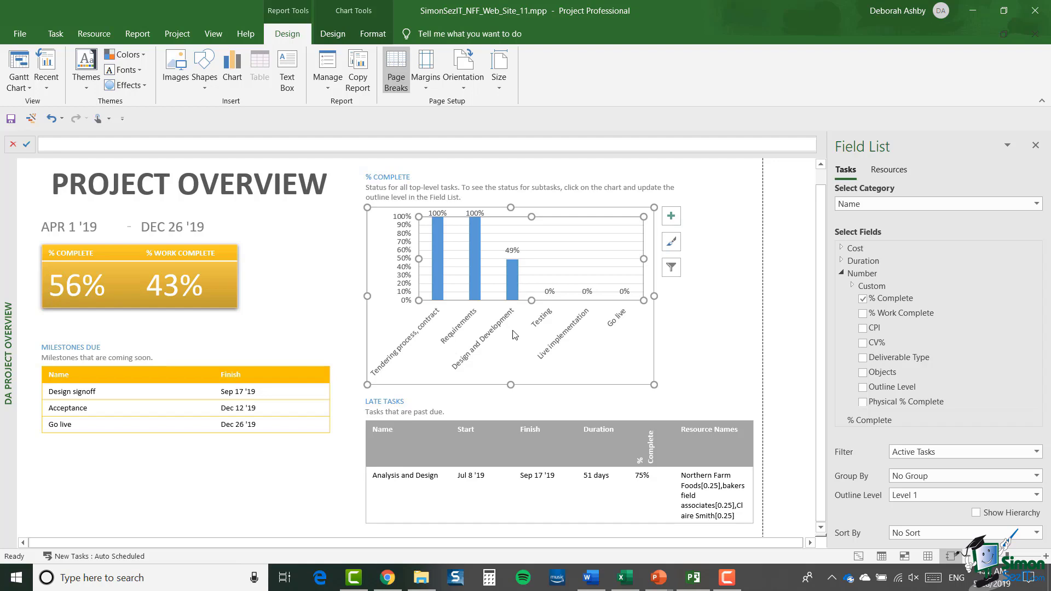
{"action": "left_click", "coordinate": [439, 255]}
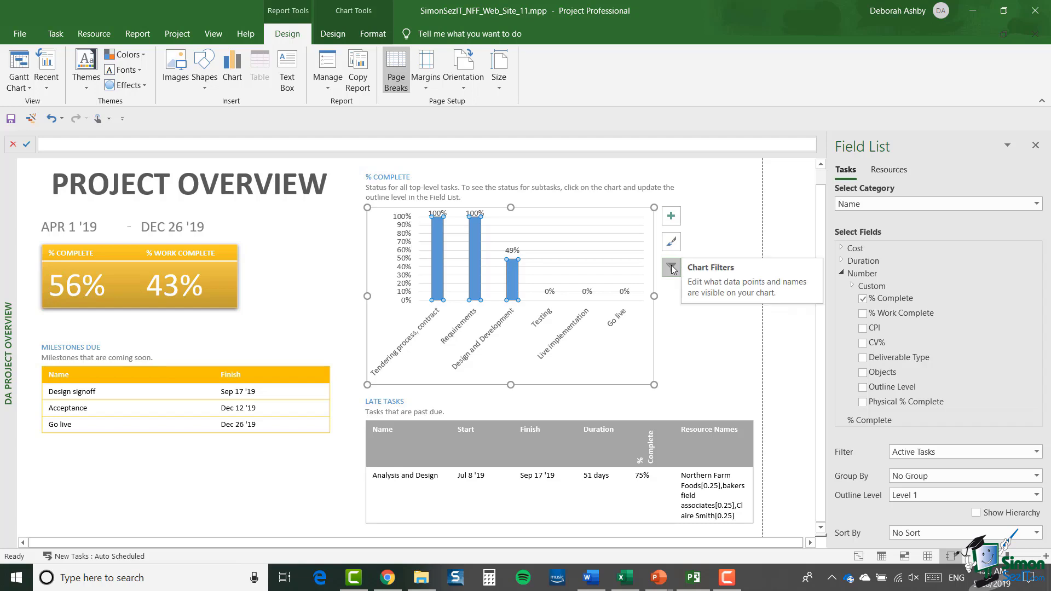
Step: Add a data table beneath the % Complete chart, then remove it again
{"action": "left_click", "coordinate": [671, 217]}
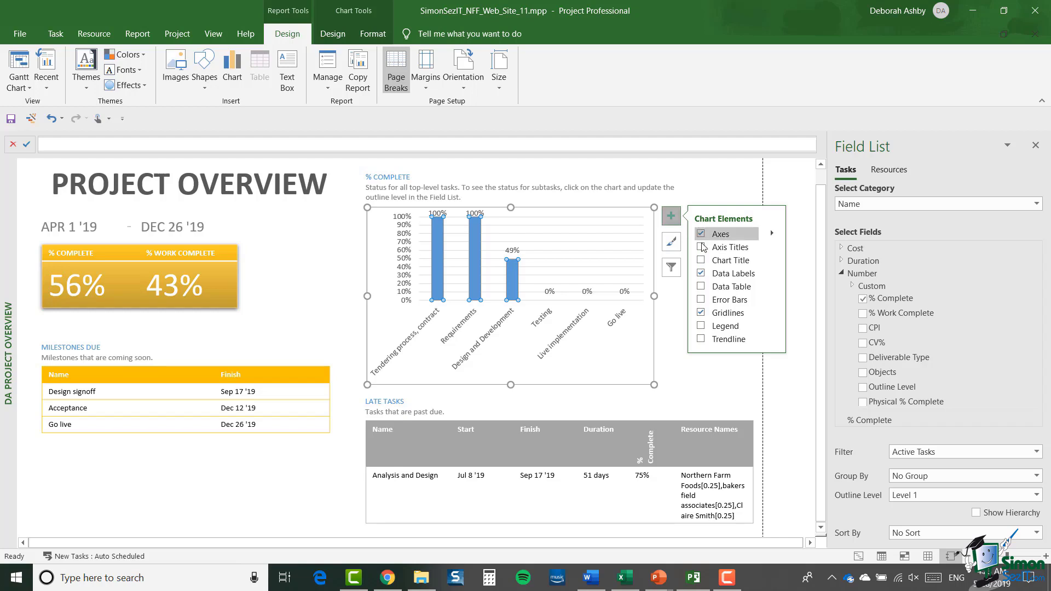
{"action": "left_click", "coordinate": [700, 286]}
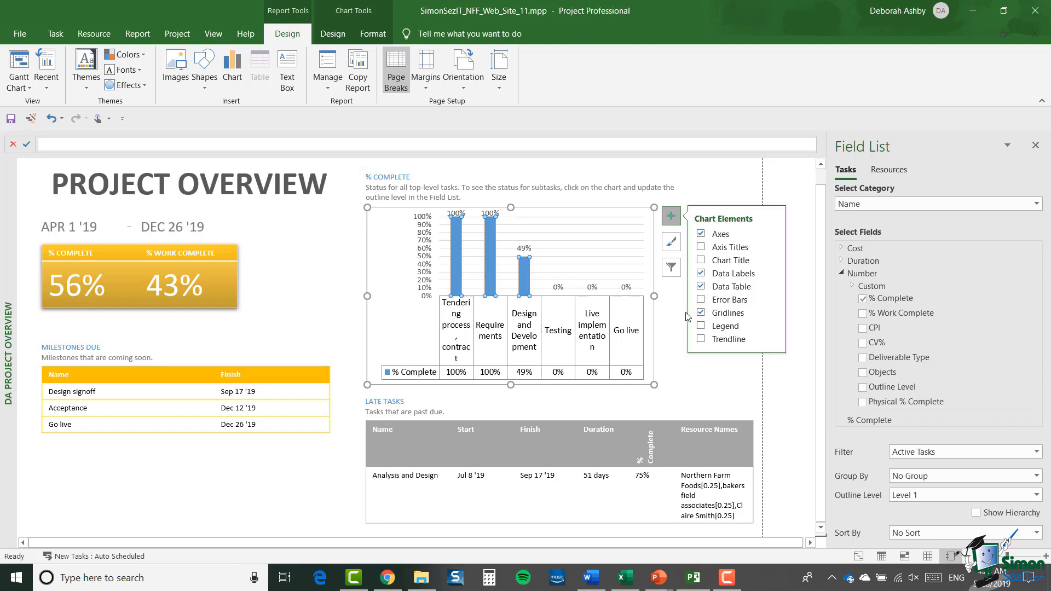
{"action": "left_click", "coordinate": [701, 285]}
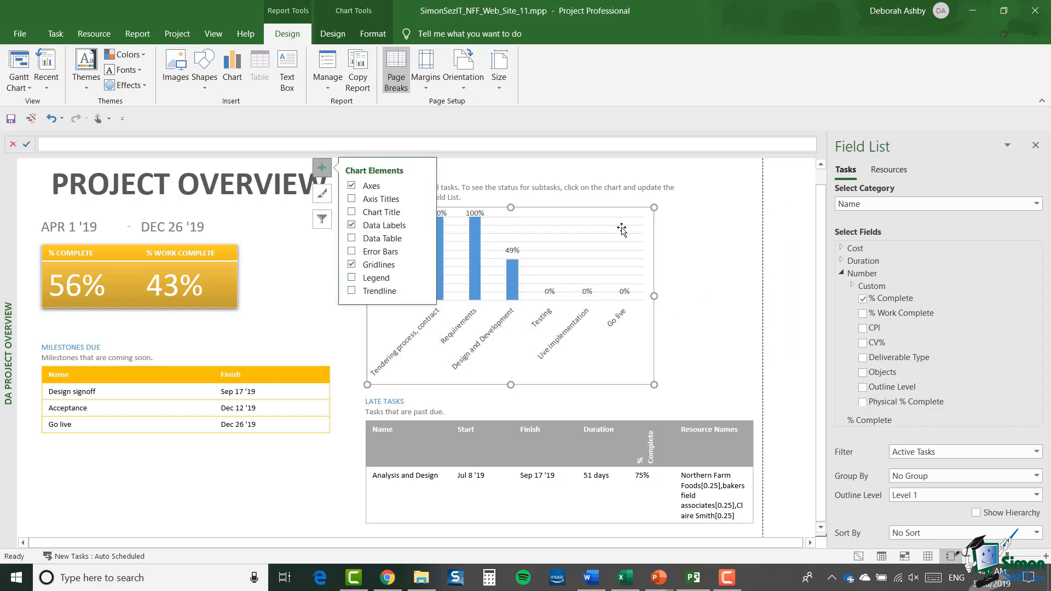
Step: Add a legend to the % Complete chart and position it at the Top
{"action": "left_click", "coordinate": [352, 277]}
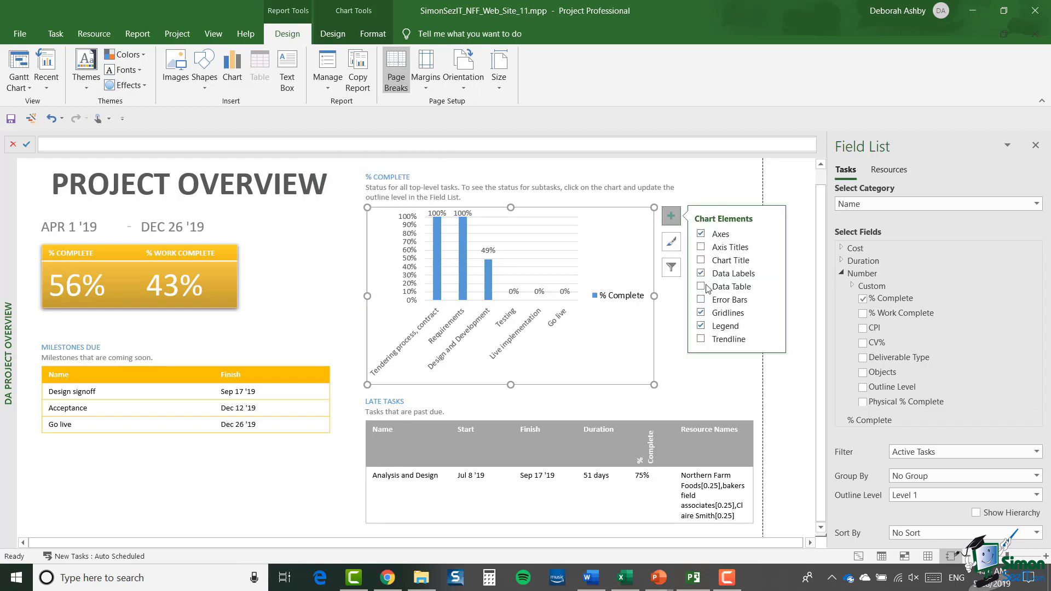
{"action": "left_click", "coordinate": [773, 326]}
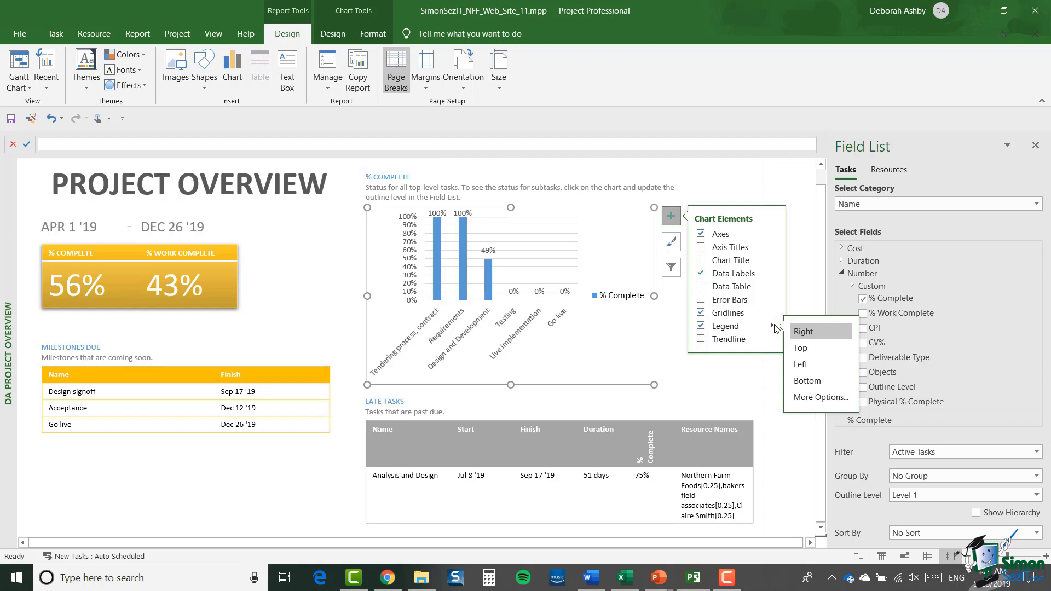
{"action": "left_click", "coordinate": [811, 349]}
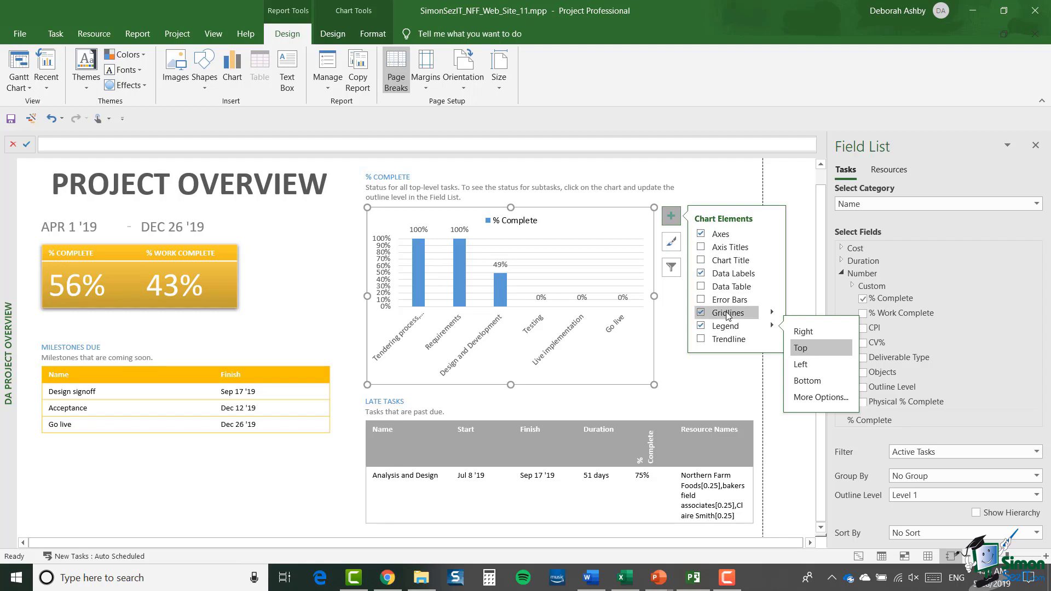
Step: Apply chart Style 3 and the gold Monochromatic Palette 4 colours to the % Complete chart
{"action": "left_click", "coordinate": [671, 243]}
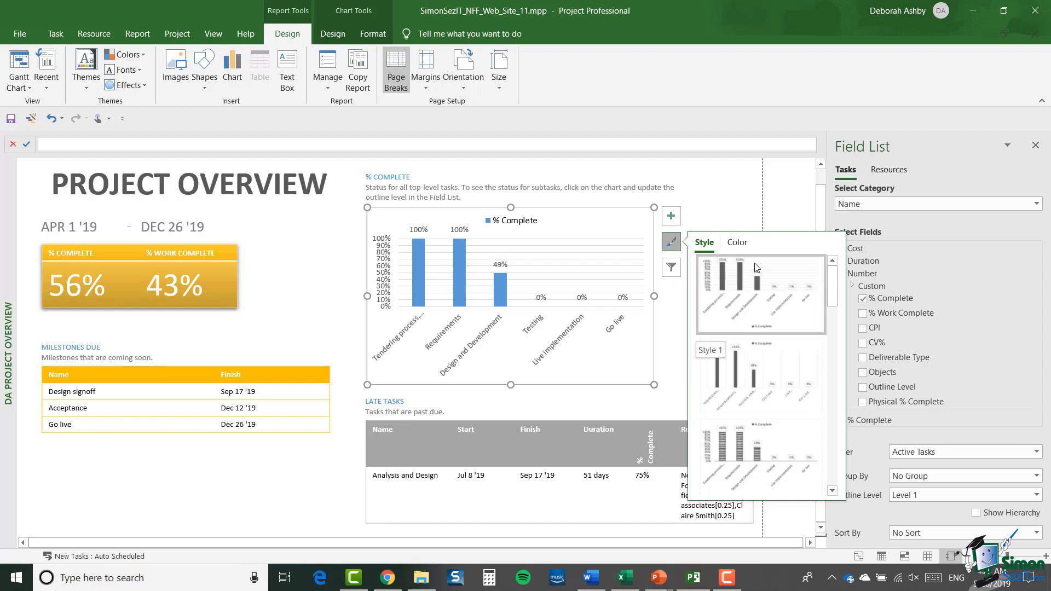
{"action": "left_click", "coordinate": [760, 453]}
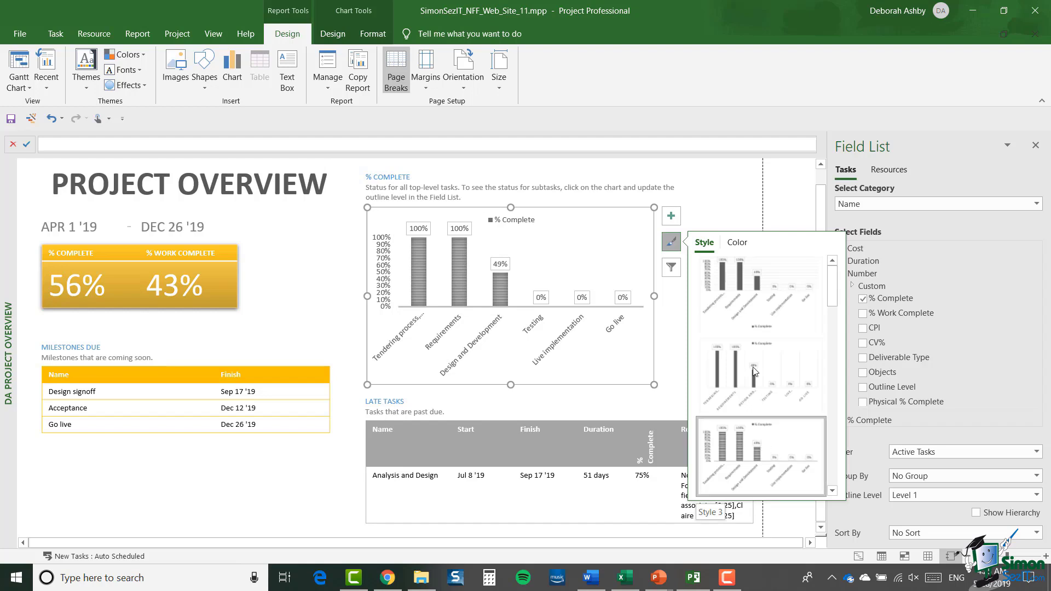
{"action": "left_click", "coordinate": [739, 242]}
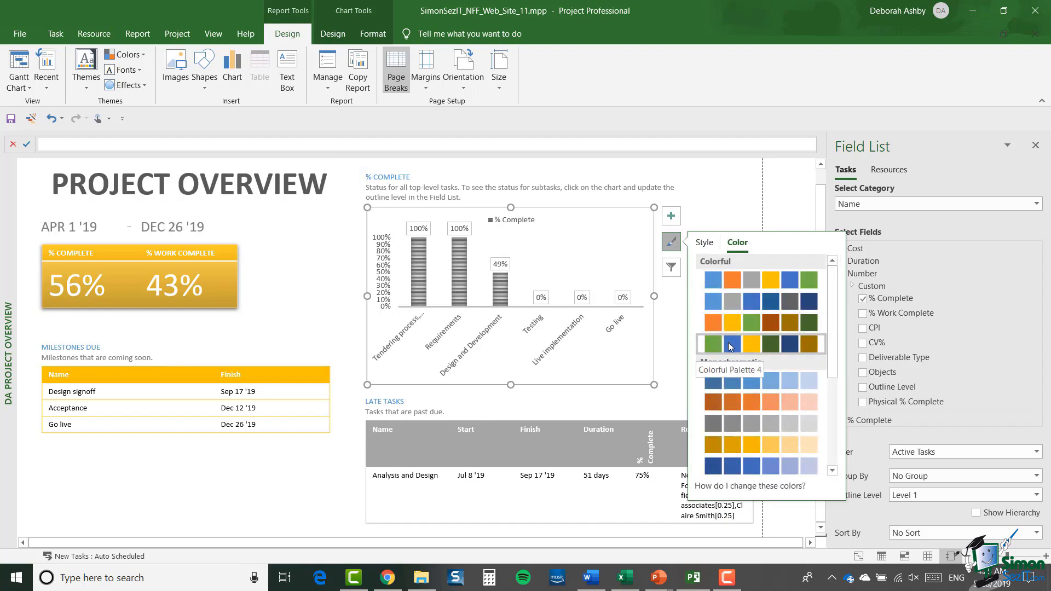
{"action": "left_click", "coordinate": [725, 446]}
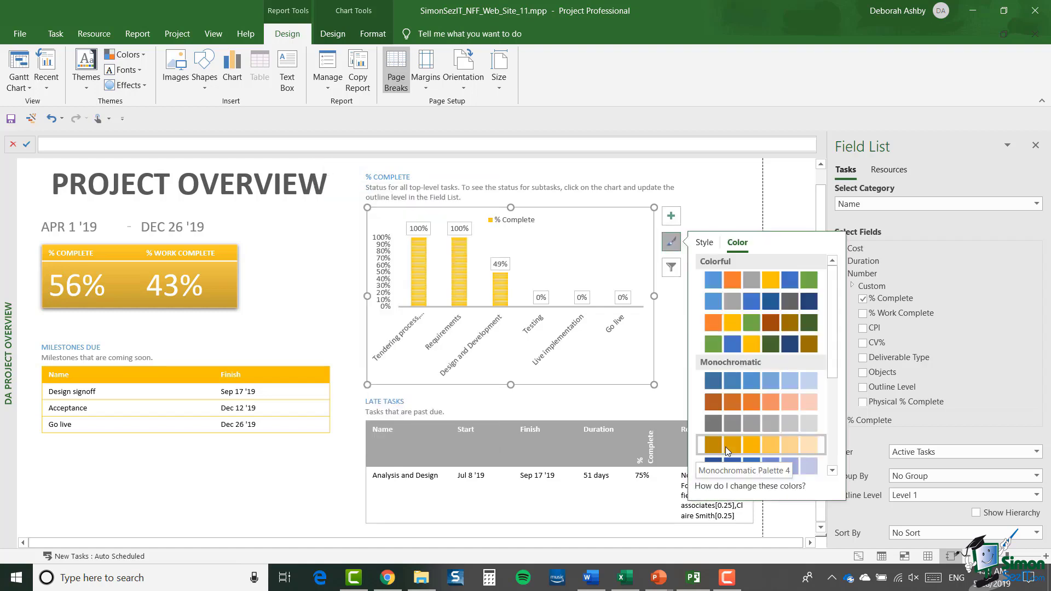
Step: Filter the chart to only Requirements and Testing, then reselect all six tasks
{"action": "left_click", "coordinate": [671, 268]}
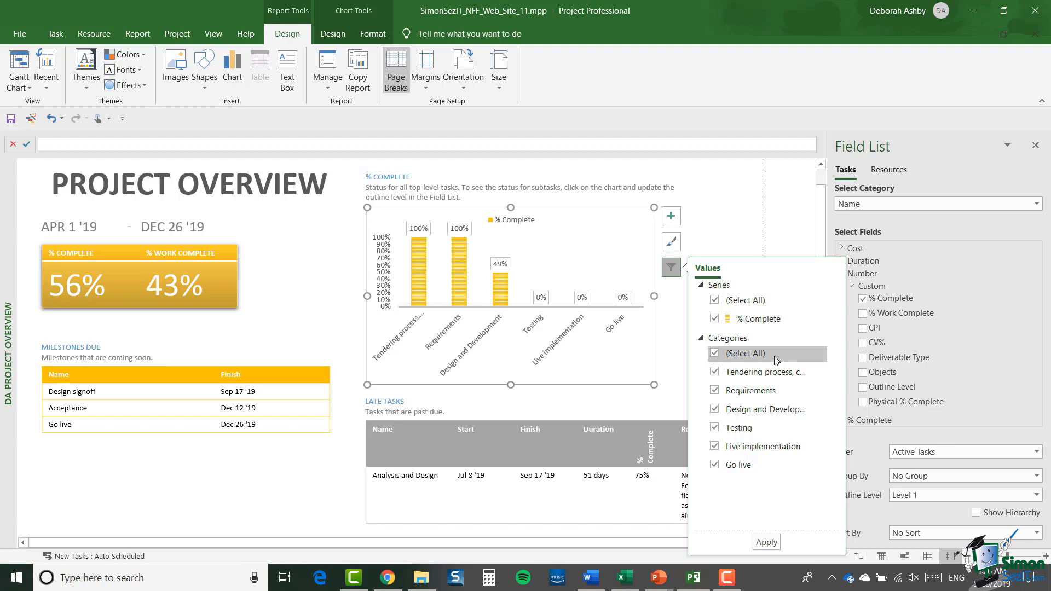
{"action": "left_click", "coordinate": [715, 353]}
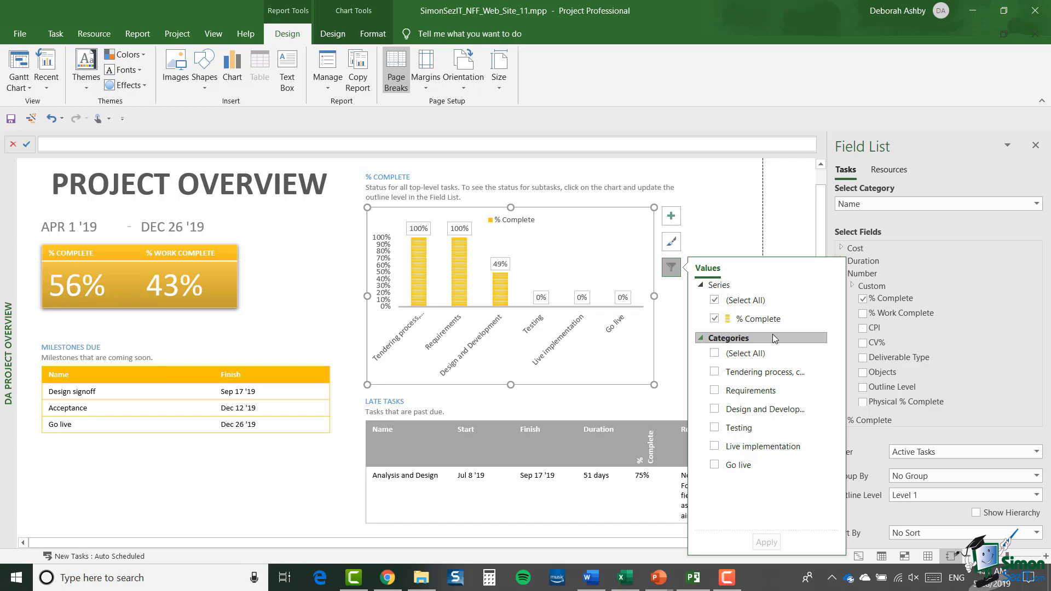
{"action": "left_click", "coordinate": [768, 391]}
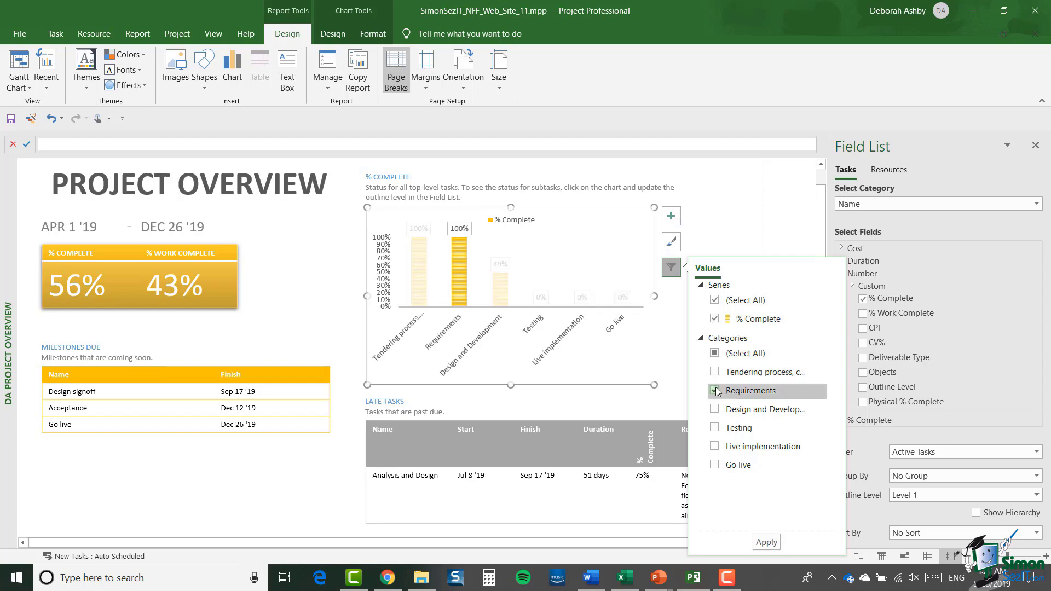
{"action": "left_click", "coordinate": [778, 428]}
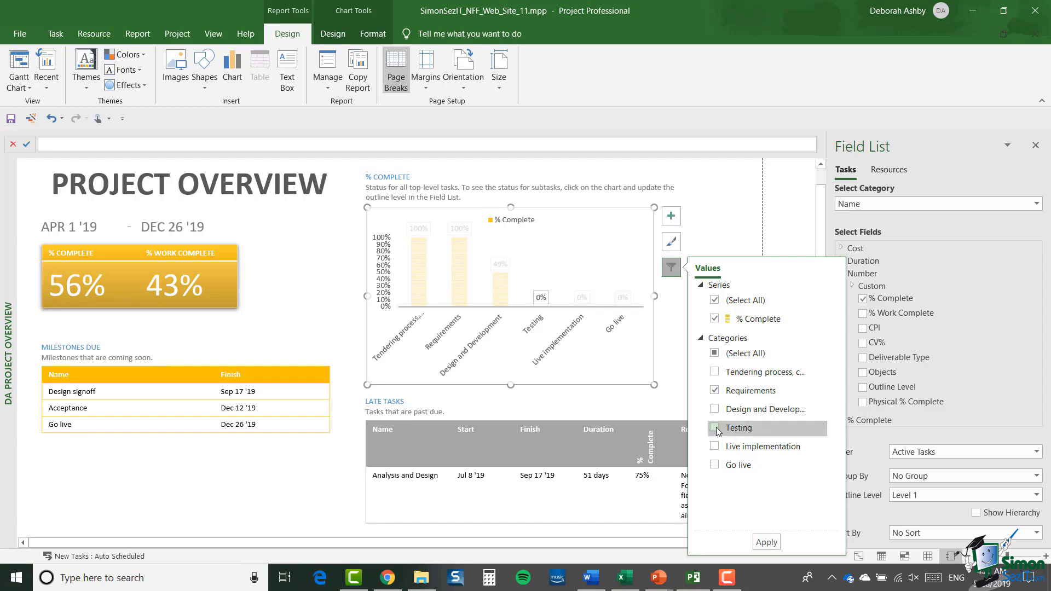
{"action": "left_click", "coordinate": [767, 542]}
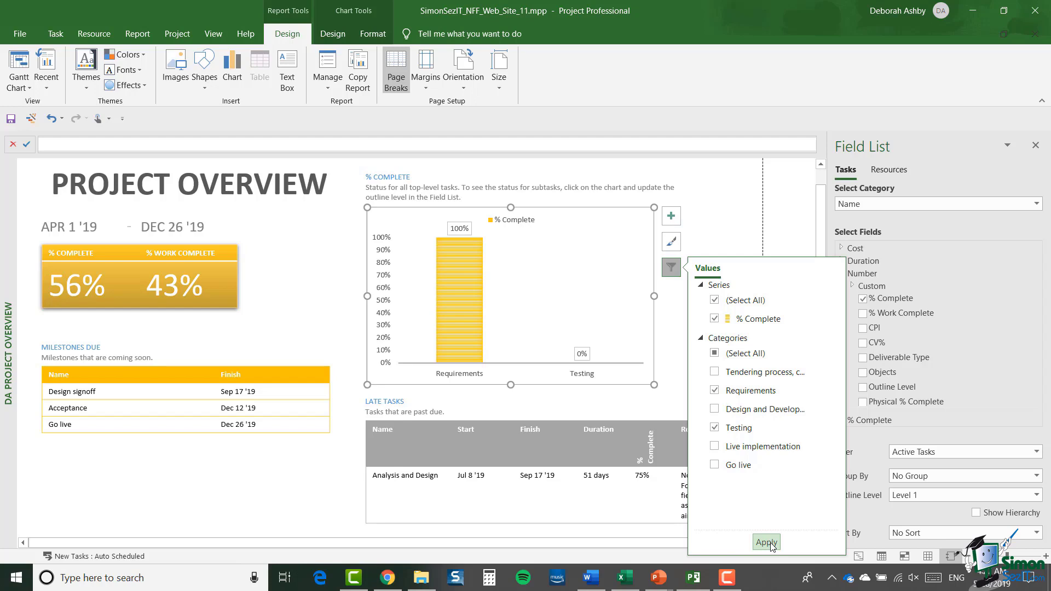
{"action": "left_click", "coordinate": [715, 354]}
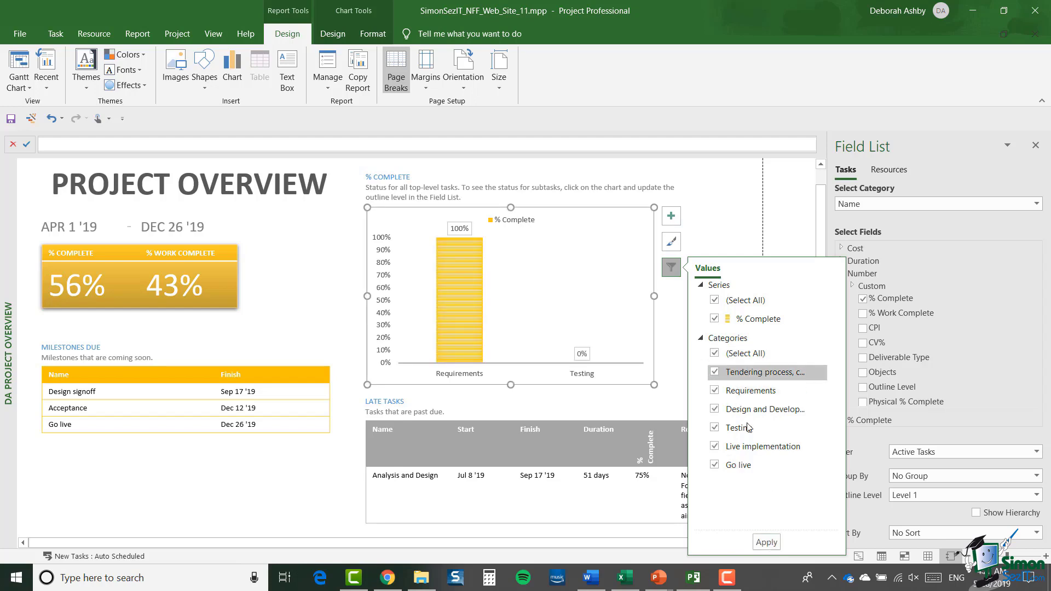
{"action": "left_click", "coordinate": [765, 543]}
{"action": "left_click", "coordinate": [795, 239]}
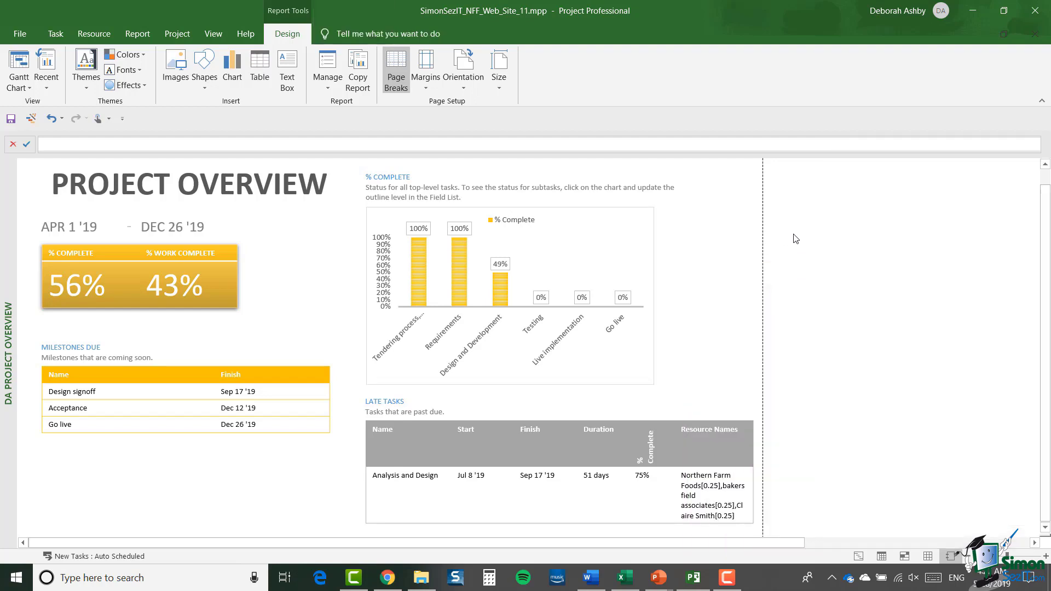